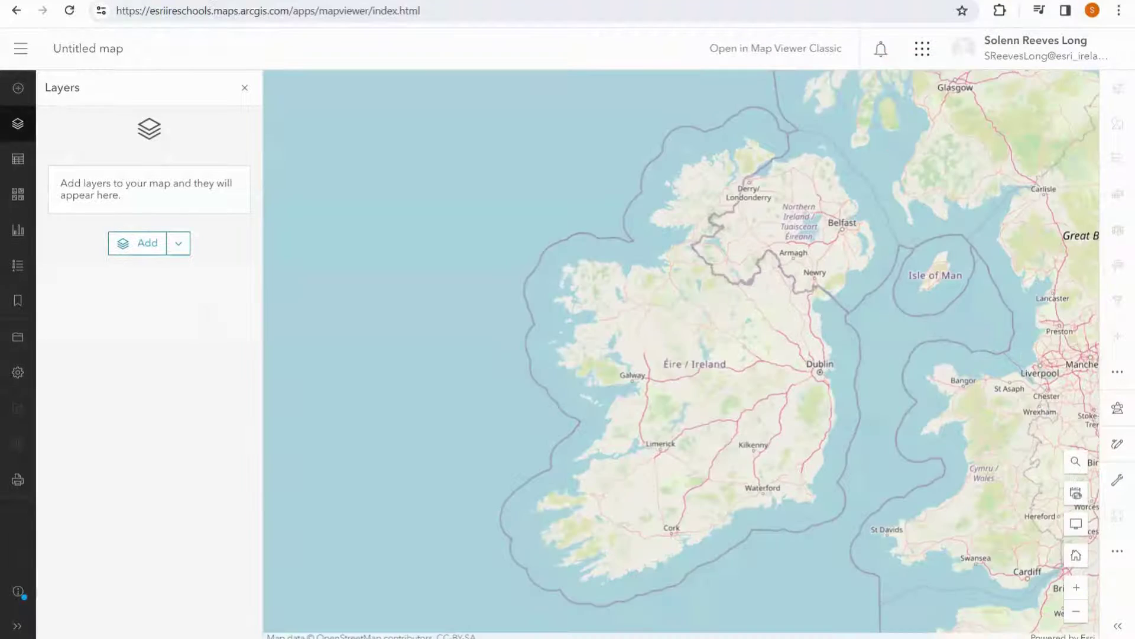
Find the USGS Spreadsheet Format page via Google and download the Past 7 Days All Earthquakes CSV.
key("ctrl+t")
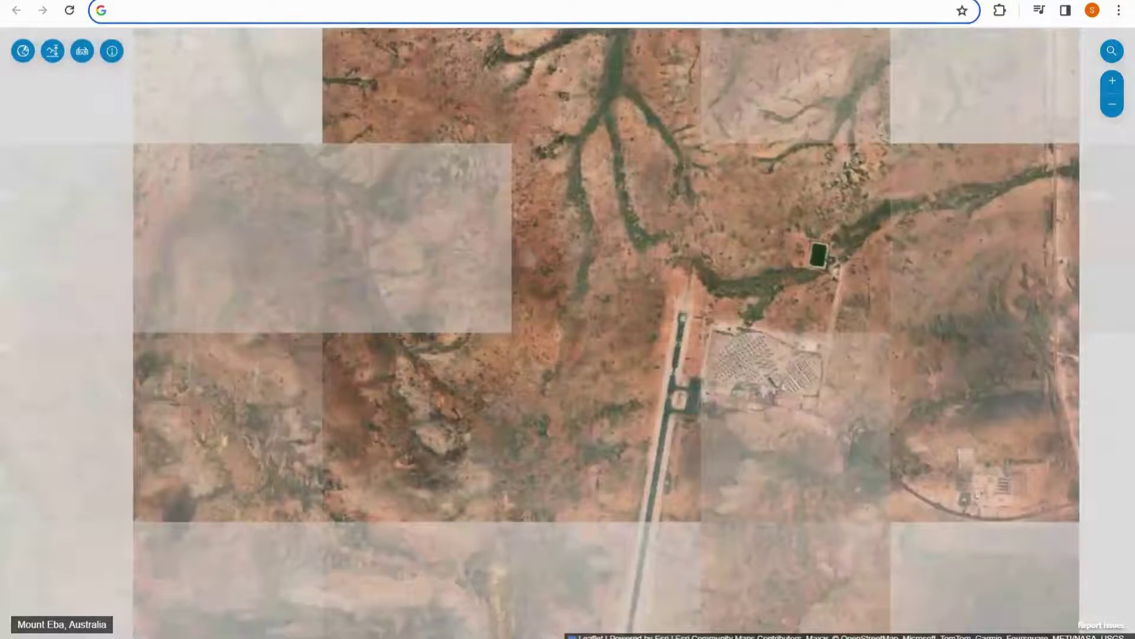
type("download earthquake data usgs spreadsheet")
key("Return")
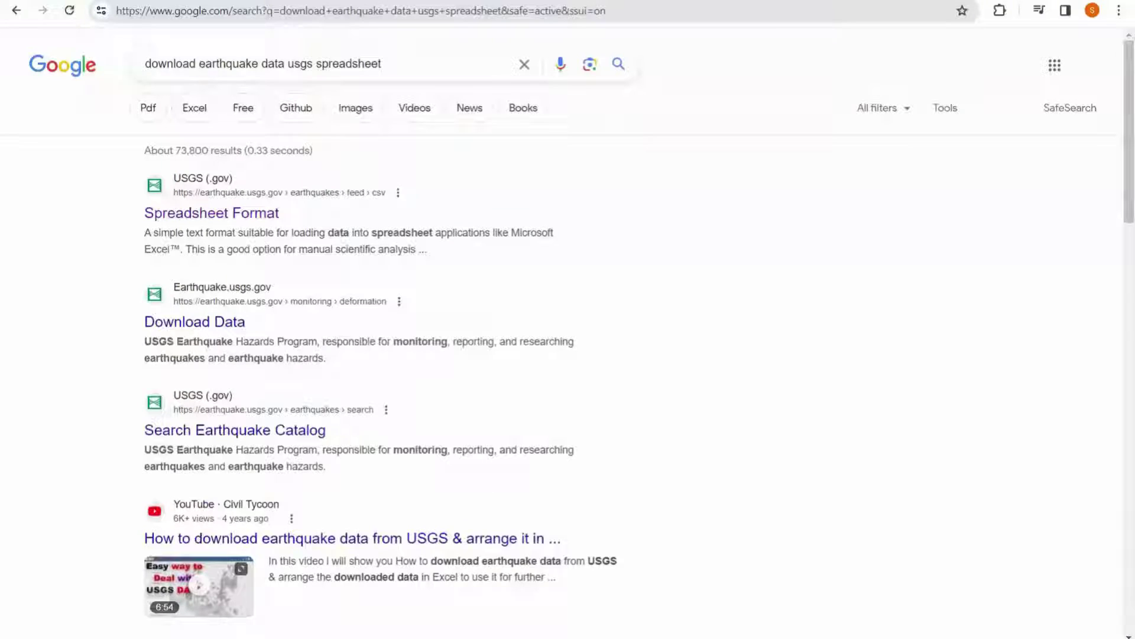
left_click(234, 214)
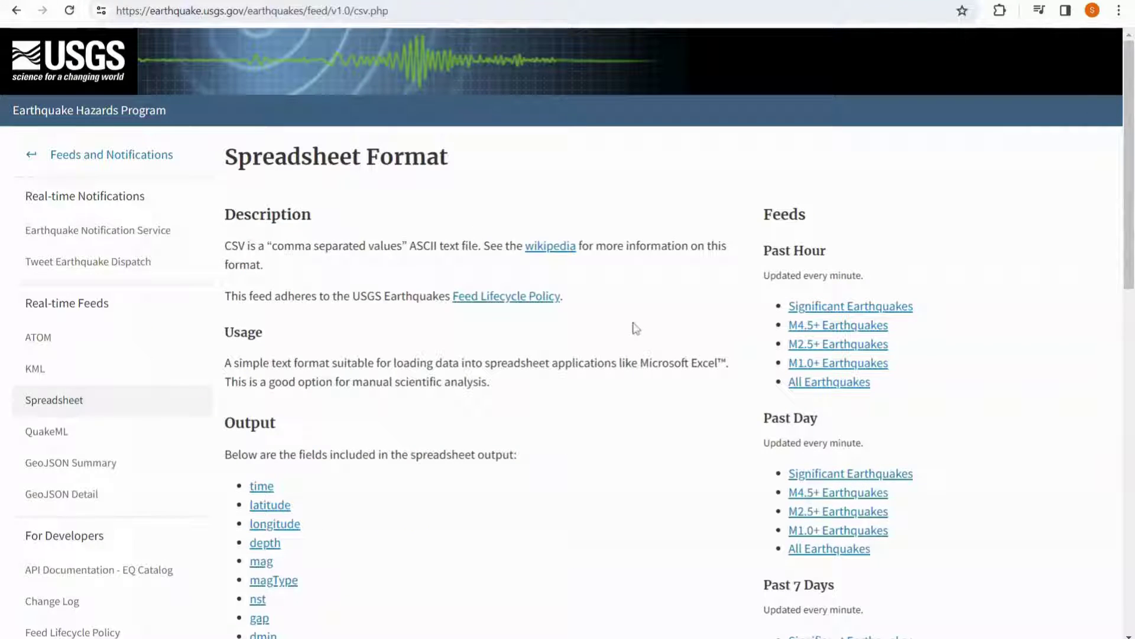
scroll(686, 322, "down", 5)
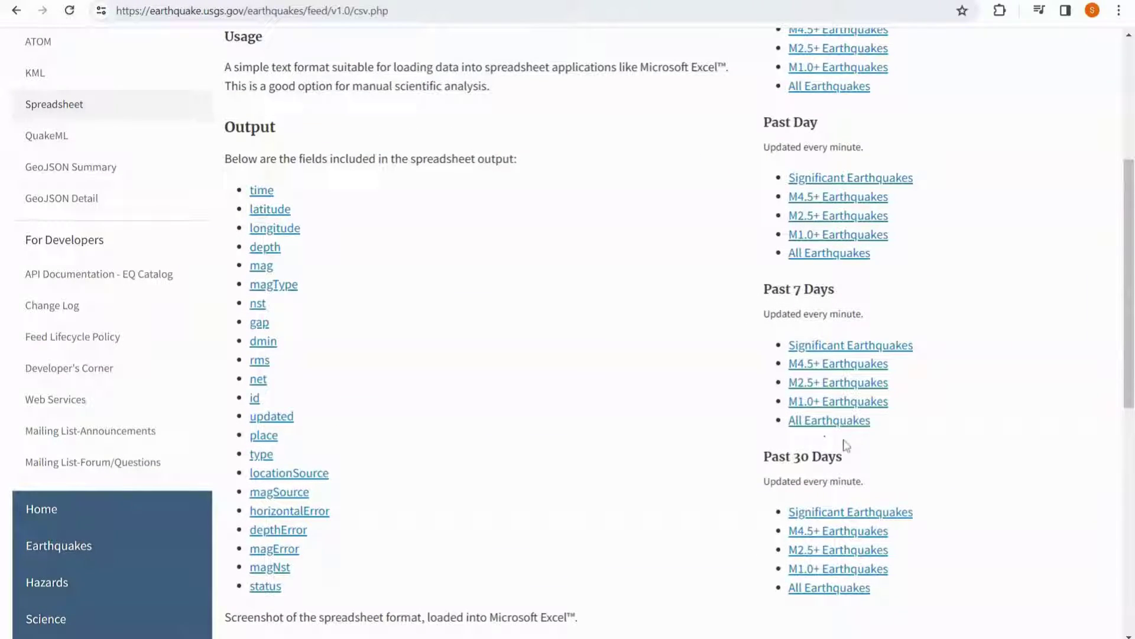
left_click(828, 421)
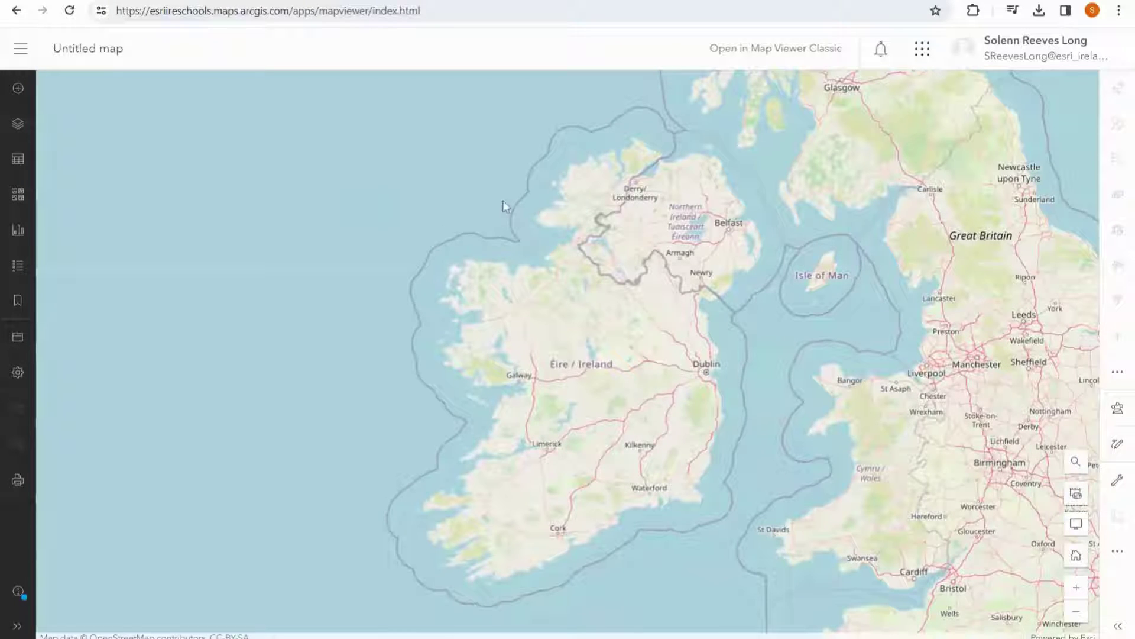
Add a layer from file, choosing all_week (1).csv from the device as a hosted feature layer.
left_click(20, 90)
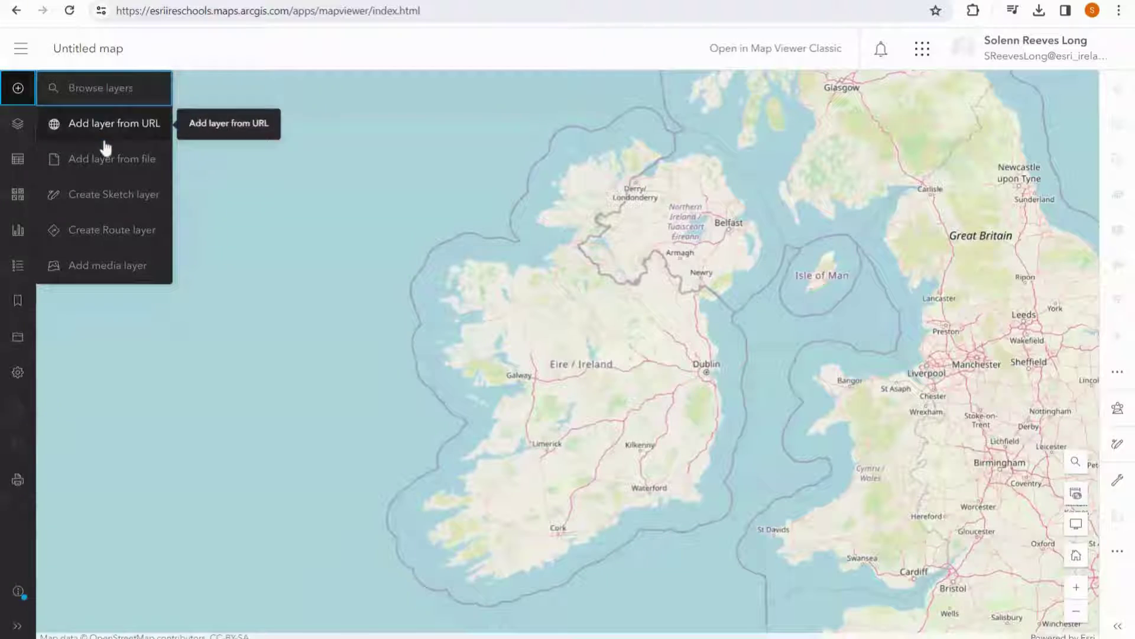
left_click(127, 171)
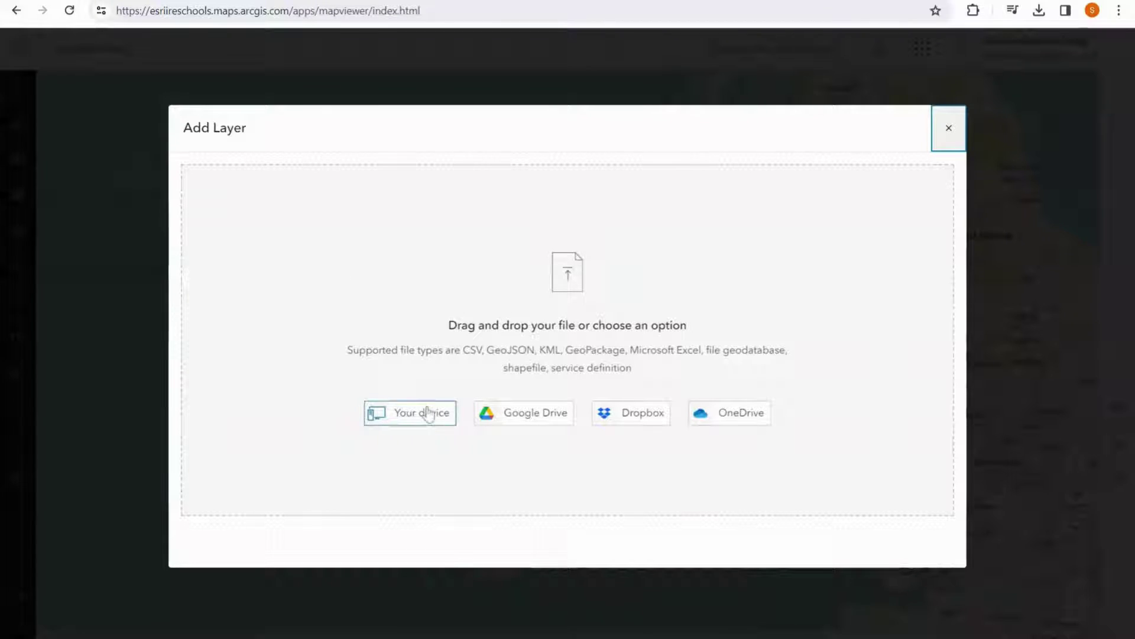
left_click(419, 417)
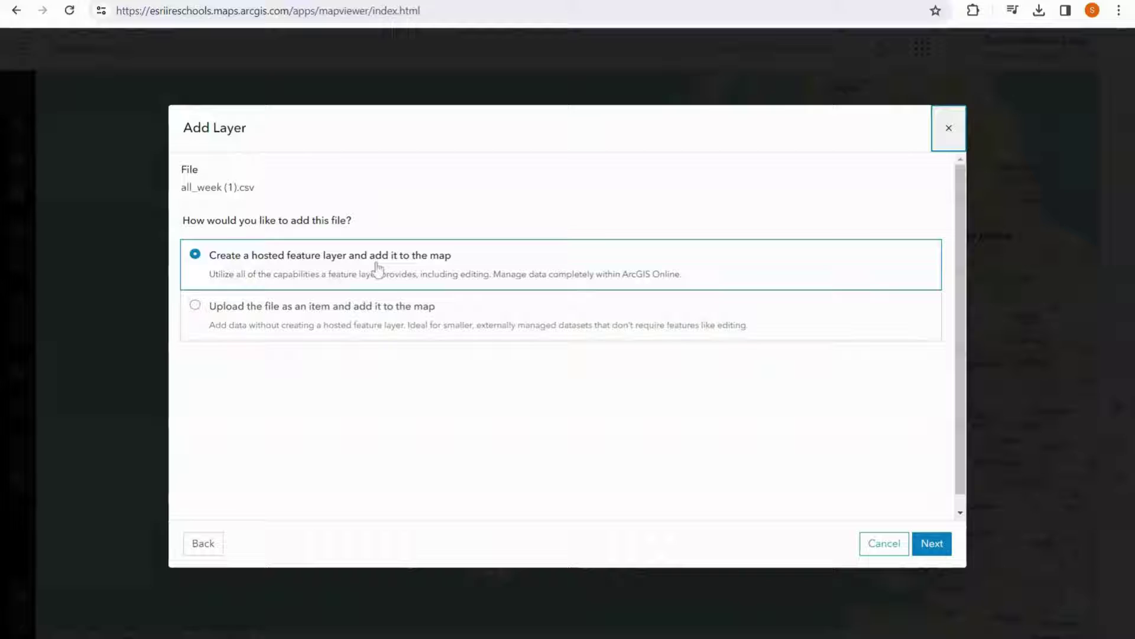
Confirm the hosted feature layer option and accept the default list of 22 CSV fields.
left_click(942, 550)
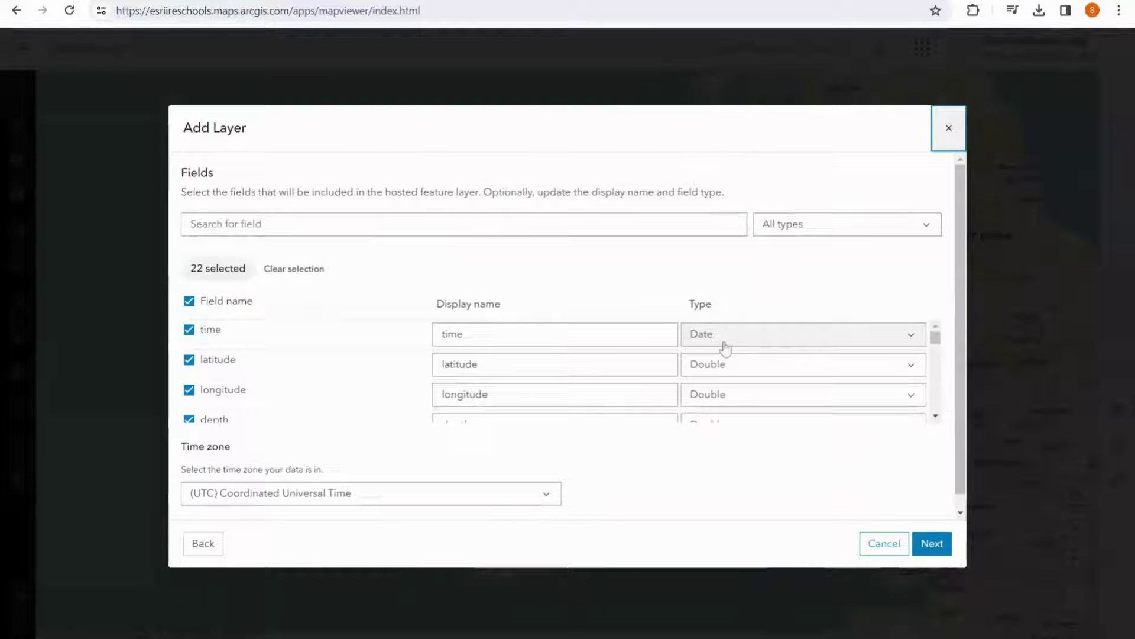
scroll(593, 357, "down", 2)
scroll(594, 357, "up", 2)
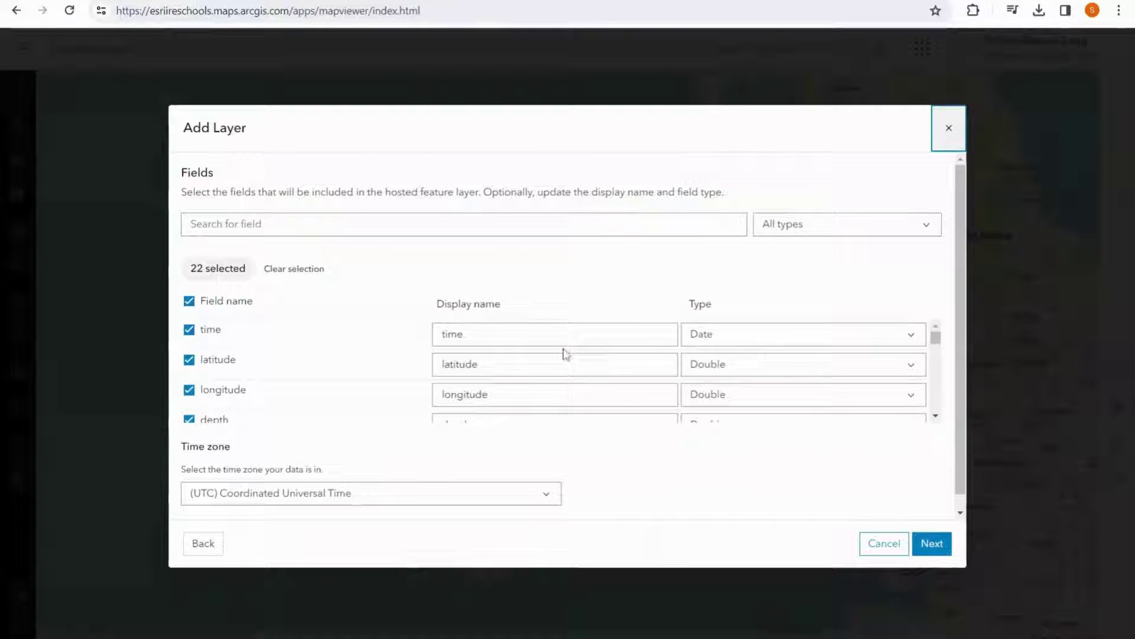
scroll(733, 378, "down", 12)
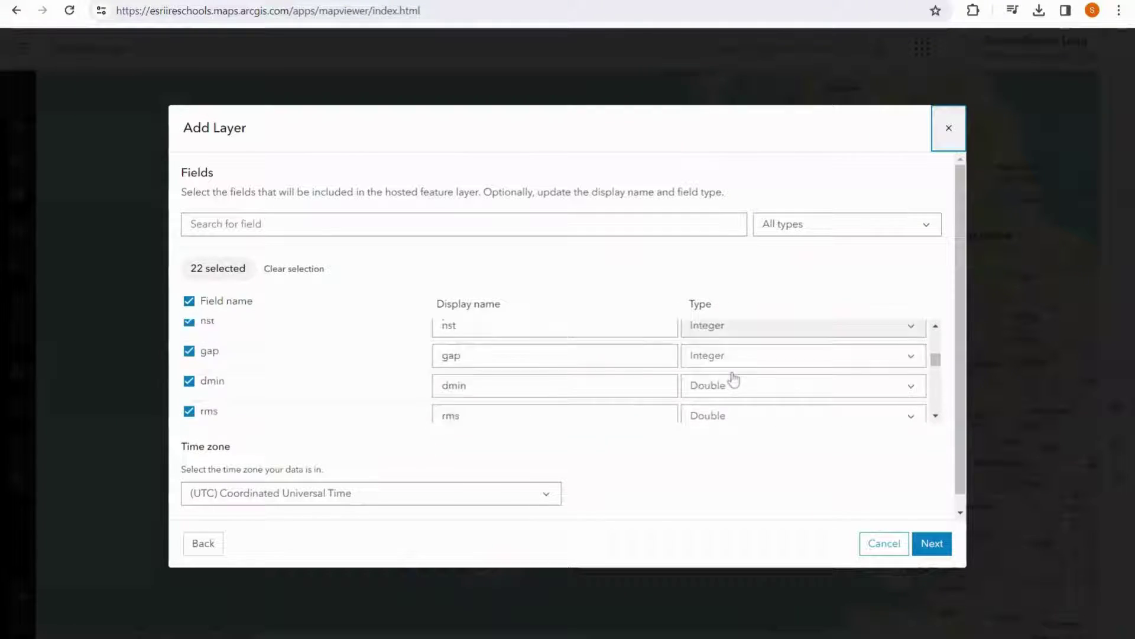
left_click(939, 544)
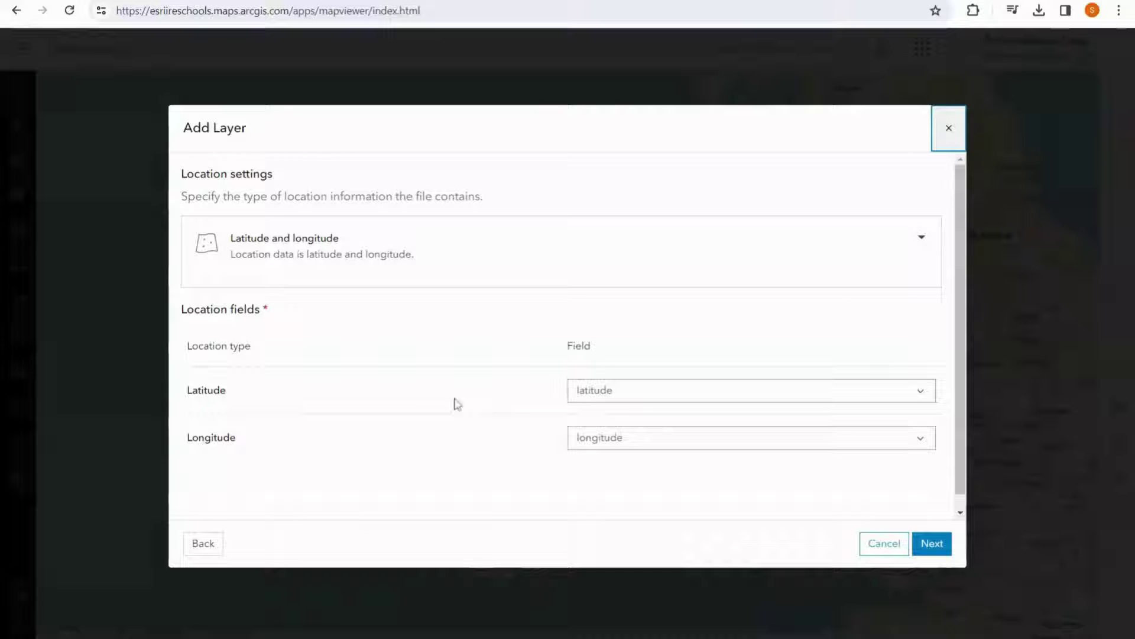
Create the layer titled EARTHQUAKES 7 DAYS, tagged Earthquakes, with summary '7 day all earthquakes'.
left_click(938, 544)
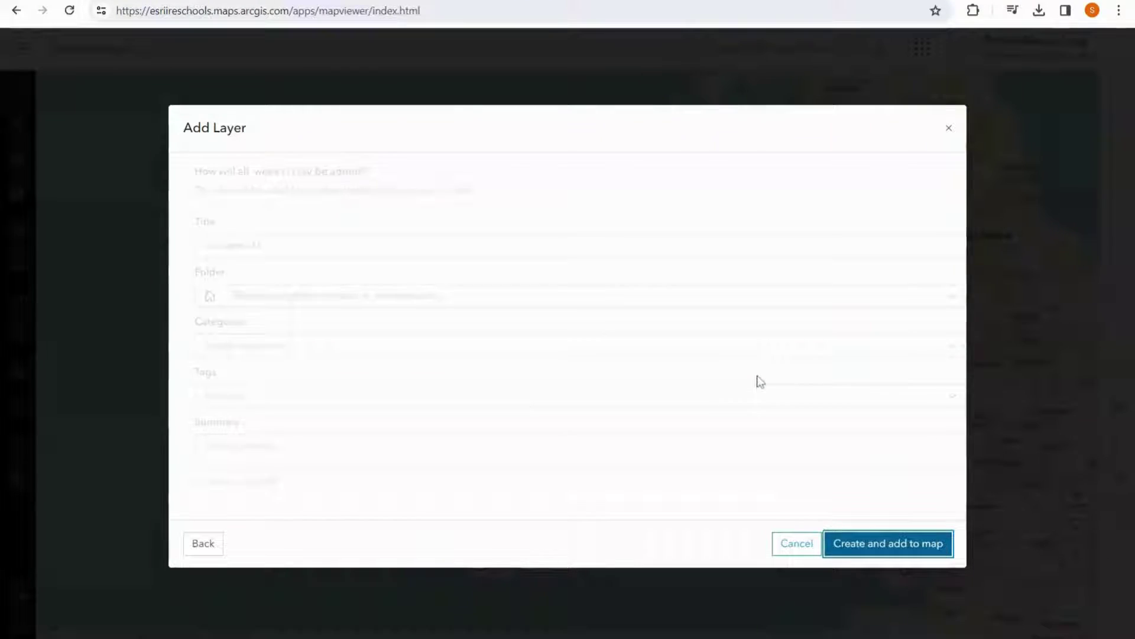
left_click(248, 245)
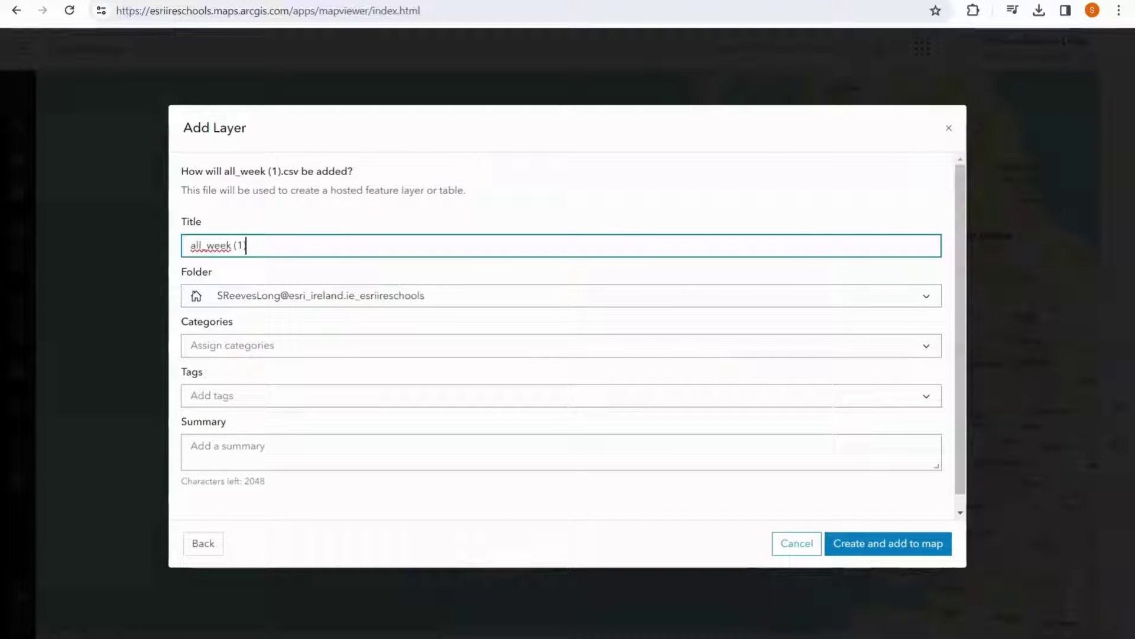
key("BackSpace")
key("BackSpace")
key("BackSpace")
key("BackSpace")
key("BackSpace")
key("BackSpace")
key("BackSpace")
key("BackSpace")
key("BackSpace")
key("BackSpace")
key("BackSpace")
key("BackSpace")
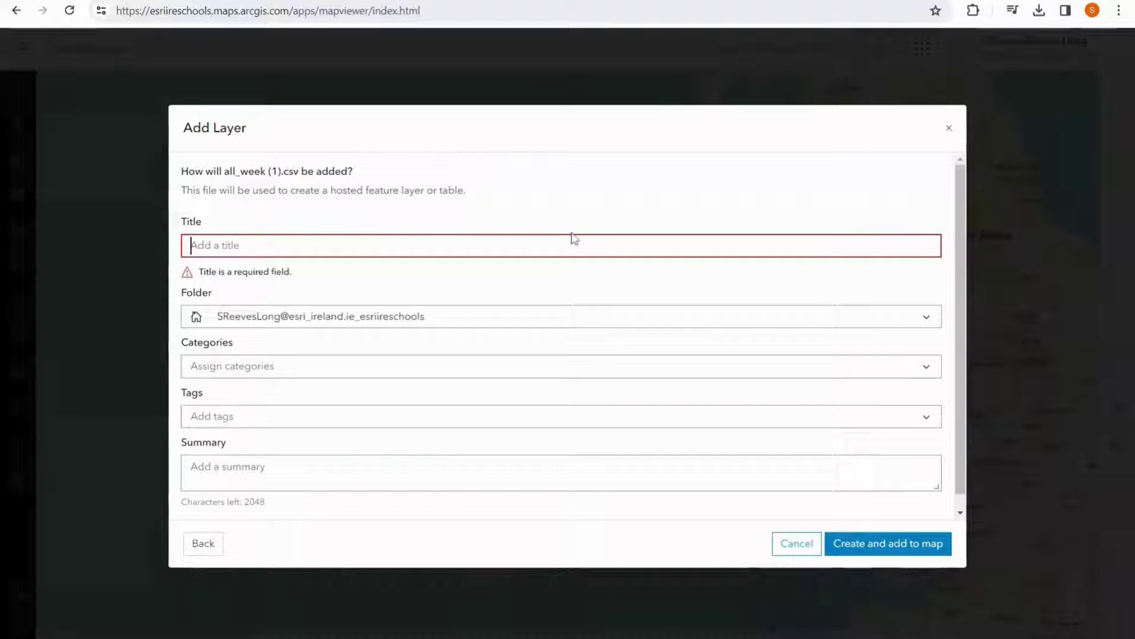
type("EARTH")
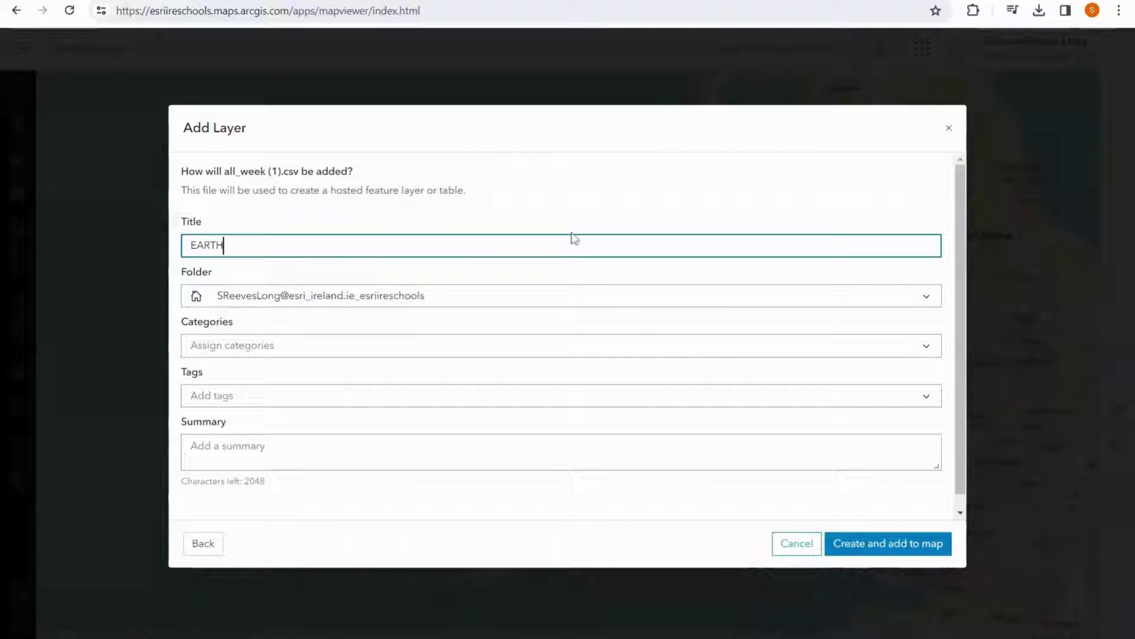
type("QUAKES 7 DAYS")
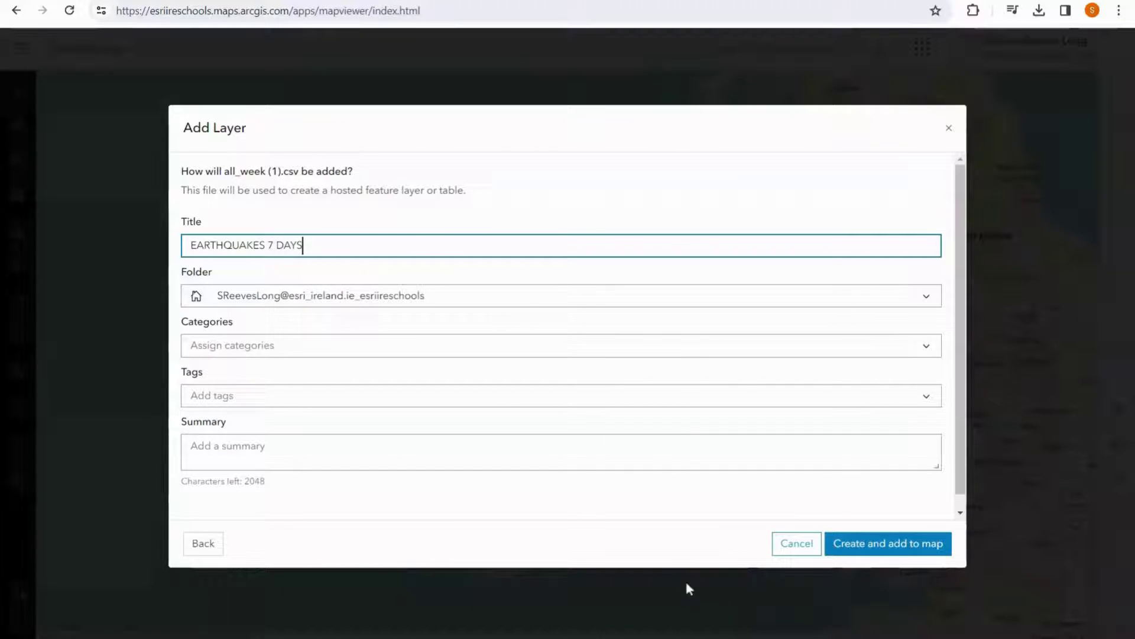
left_click(418, 395)
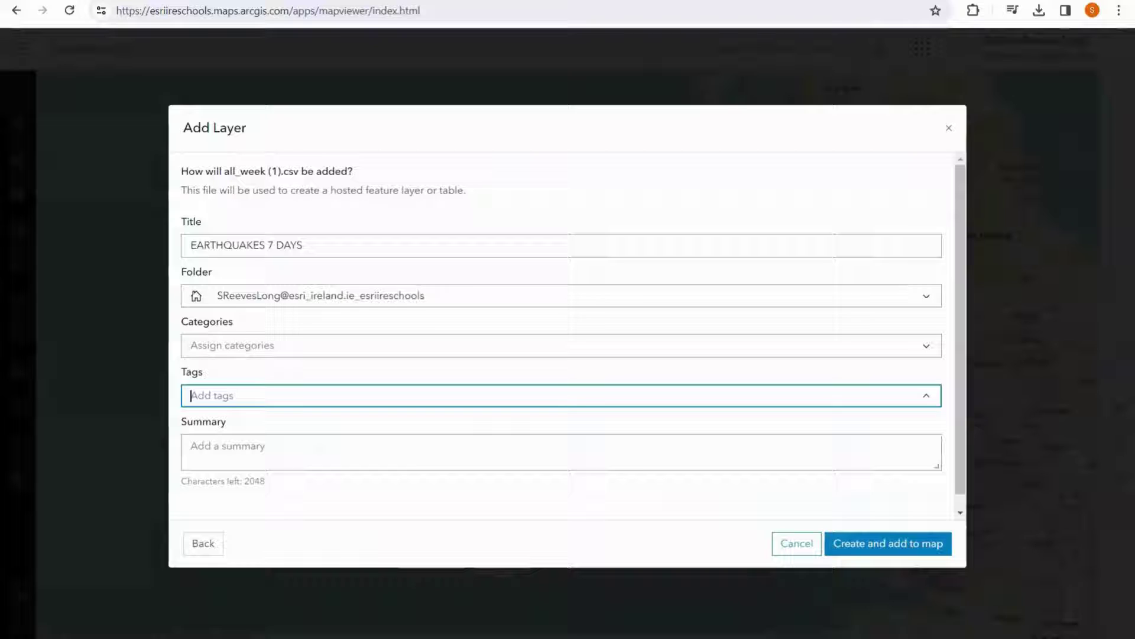
type("Earth quakes")
left_click(447, 440)
type("7 day")
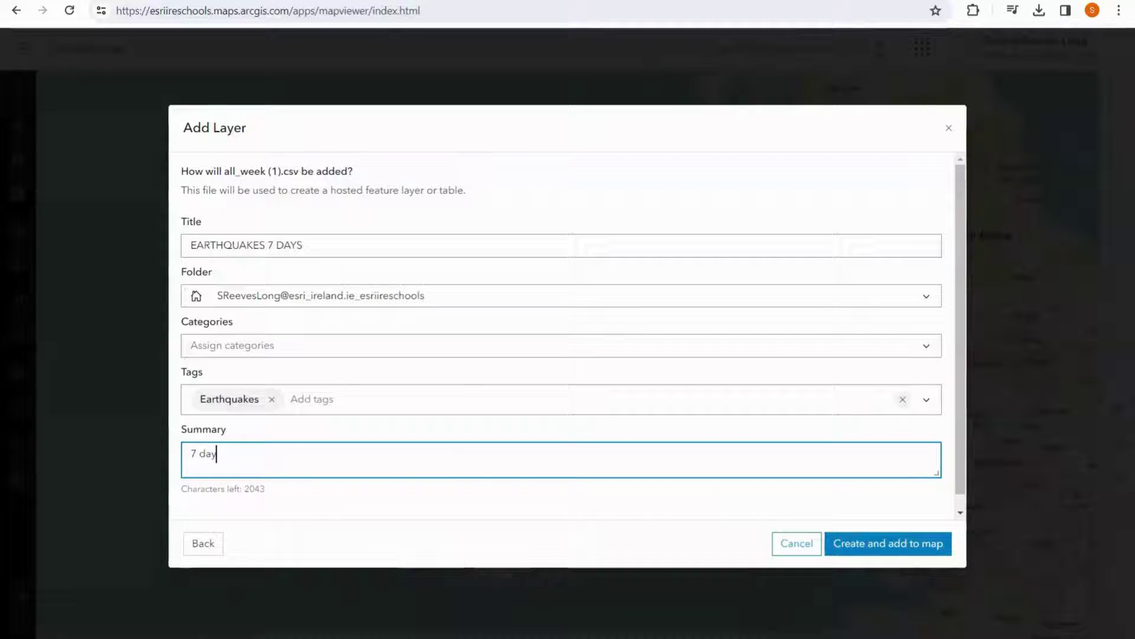
type(" all eart")
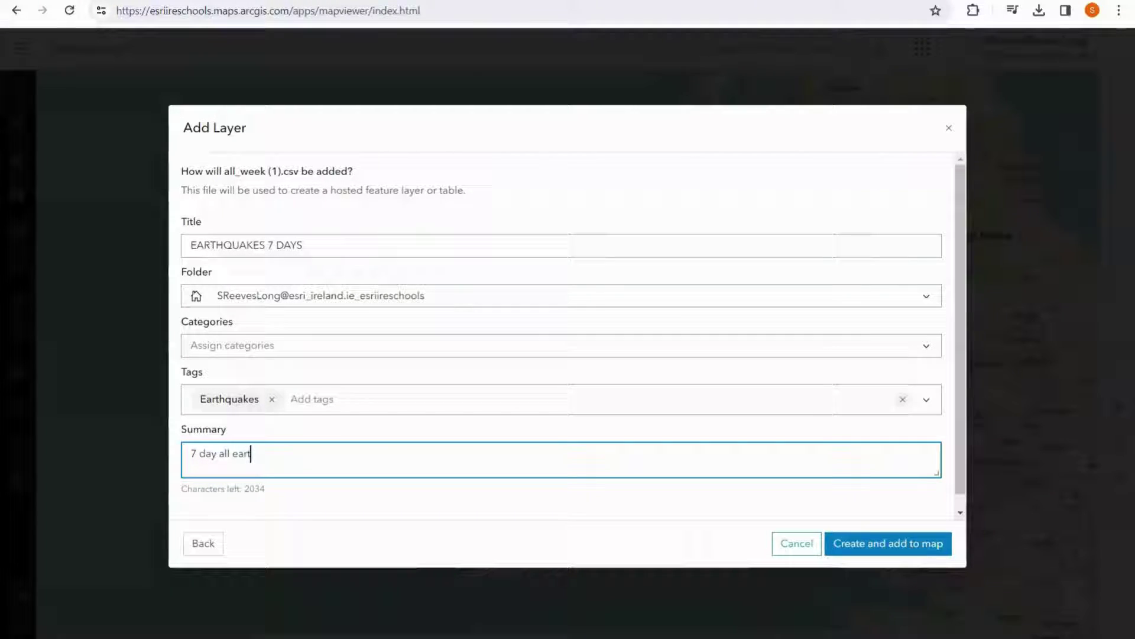
type("hquakes")
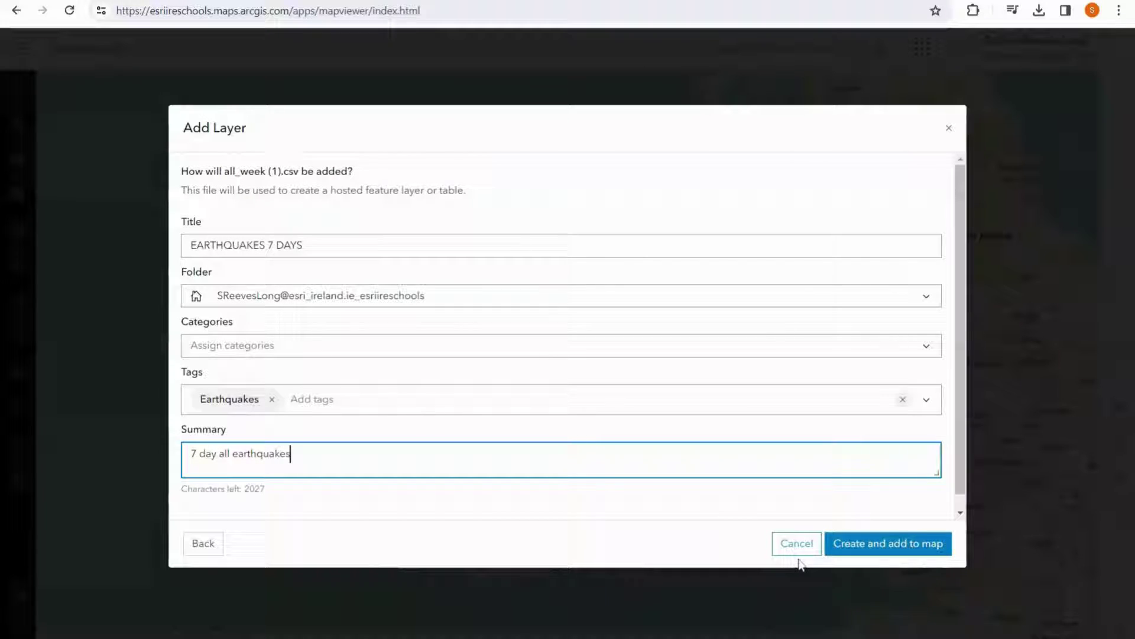
left_click(893, 549)
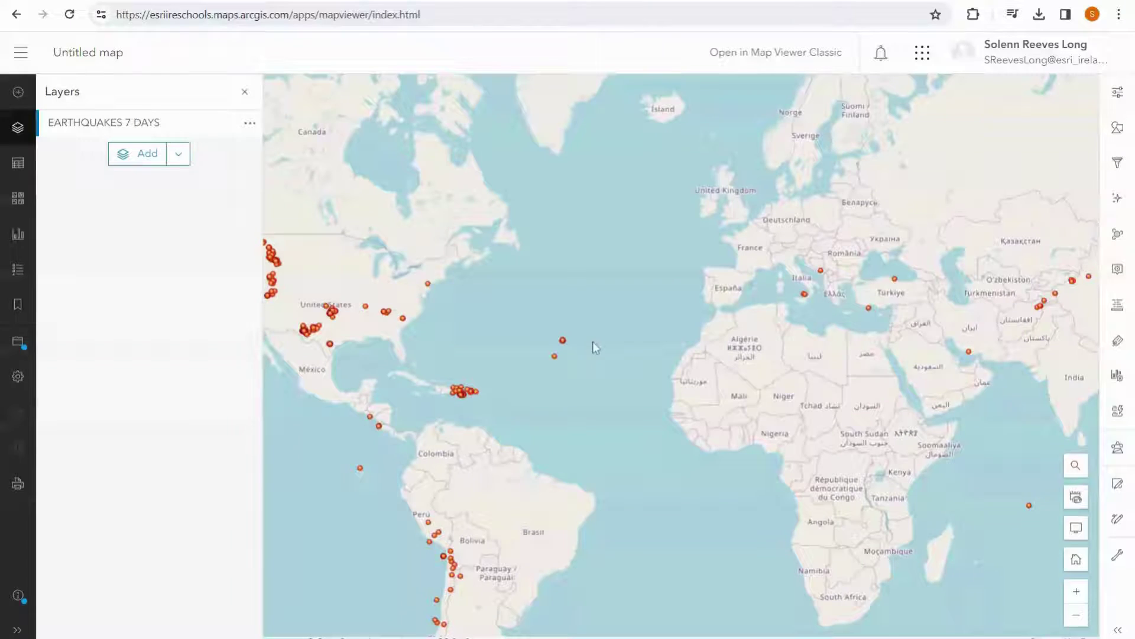
Pan the map from the US west coast east toward Asia to inspect the earthquake points.
left_click_drag(557, 336, 634, 344)
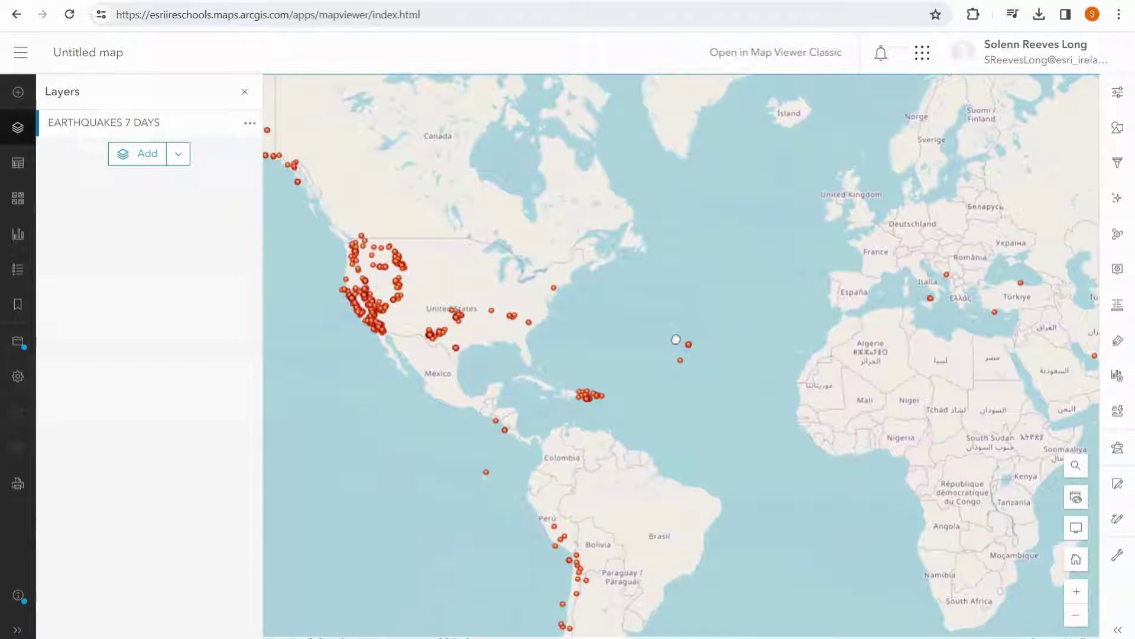
left_click_drag(903, 337, 726, 339)
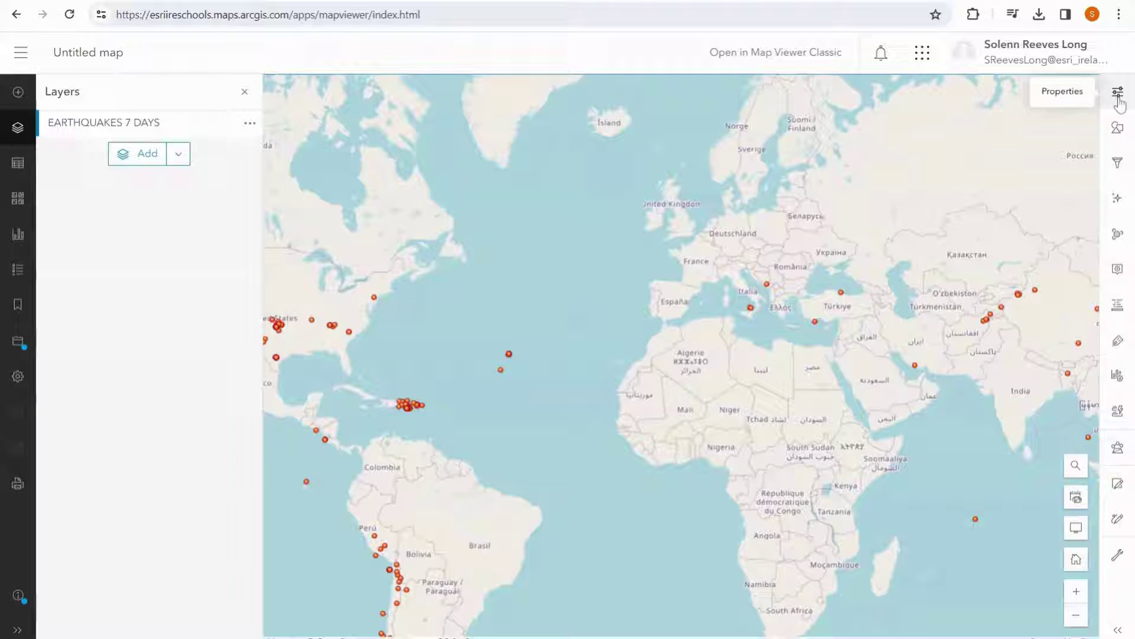
Style the earthquake layer by the mag field.
left_click(1120, 132)
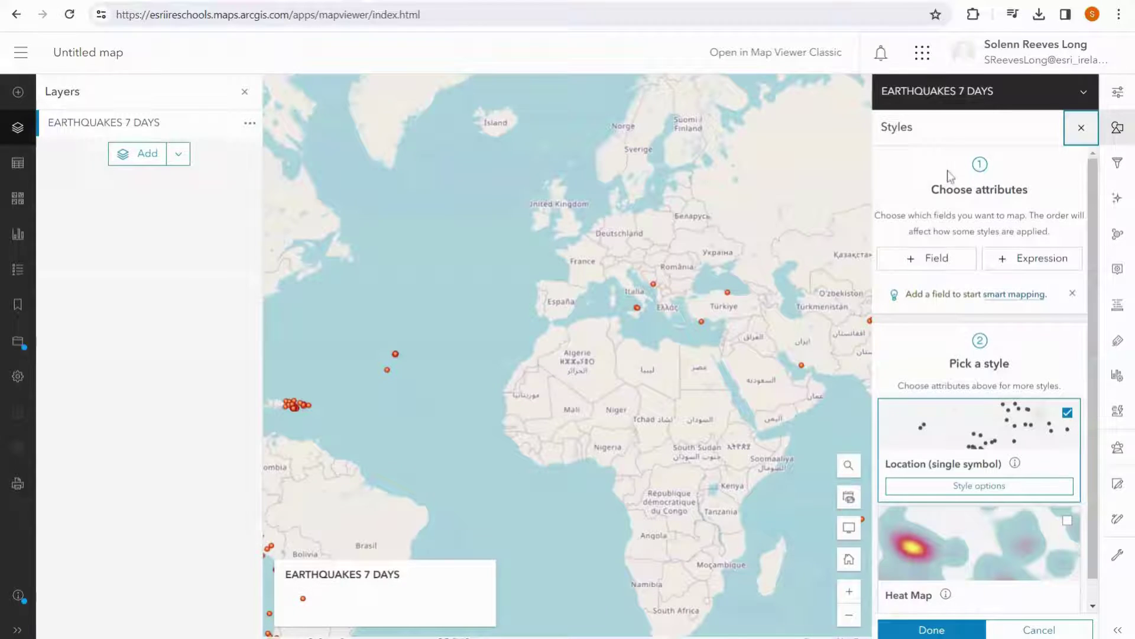
left_click(944, 260)
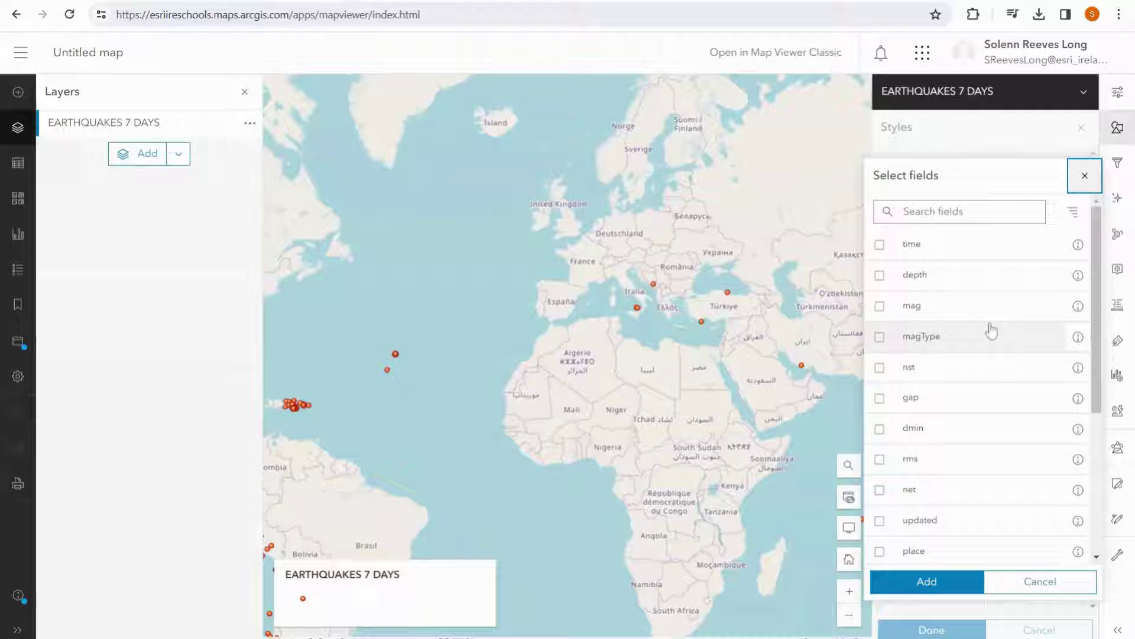
left_click(945, 307)
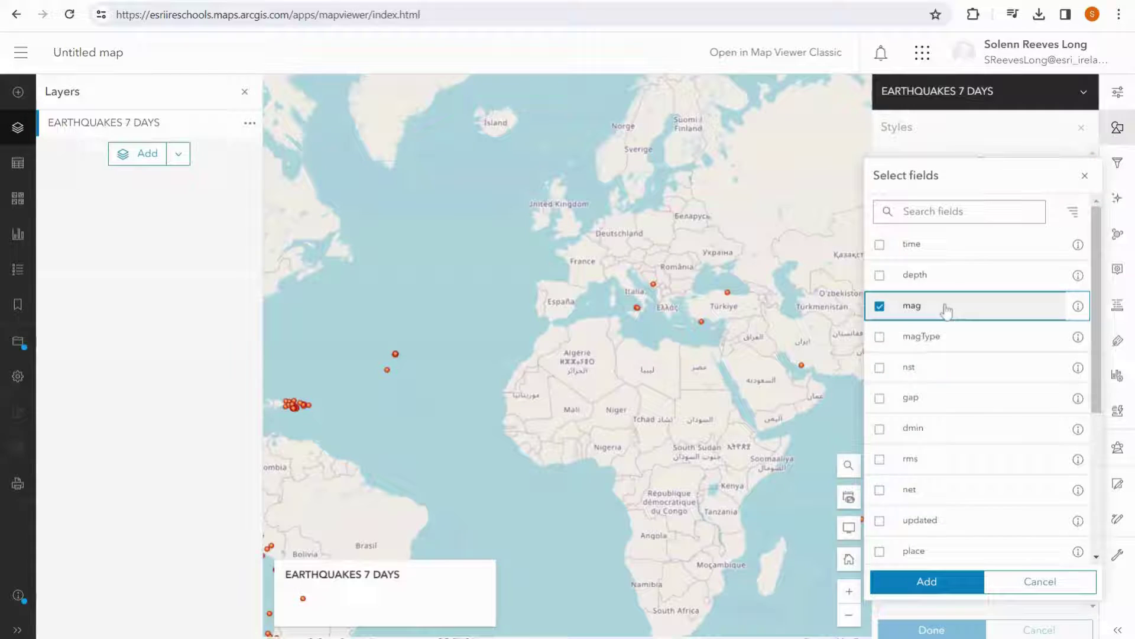
left_click(951, 583)
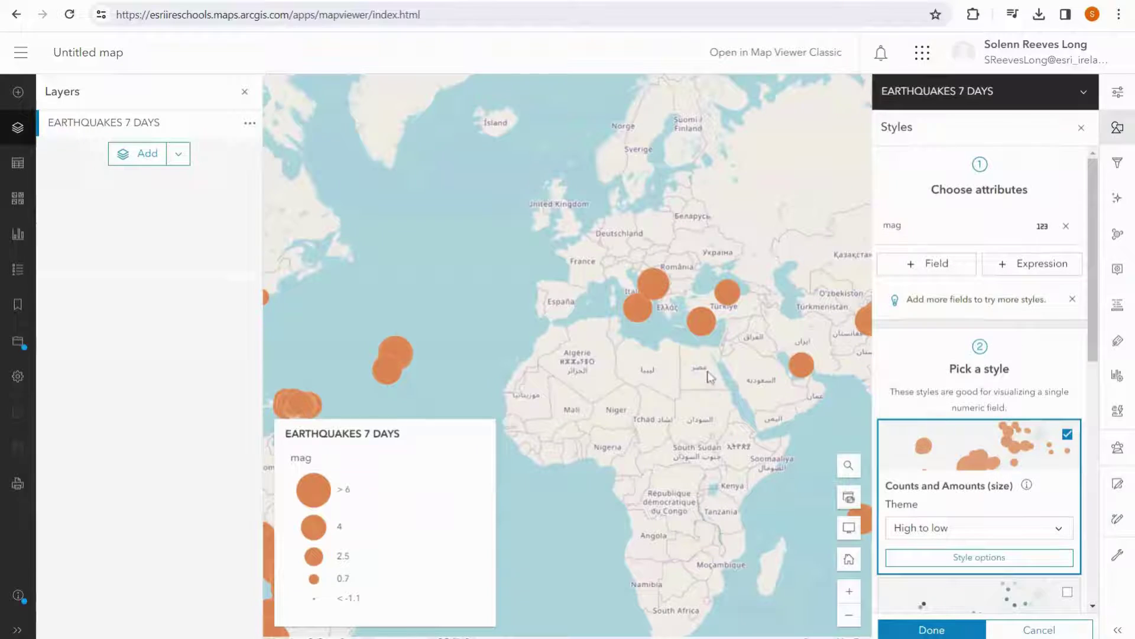
Preview the earthquakes as a heat map and pan over to North America.
left_click_drag(627, 377, 686, 336)
scroll(686, 335, "down", 1)
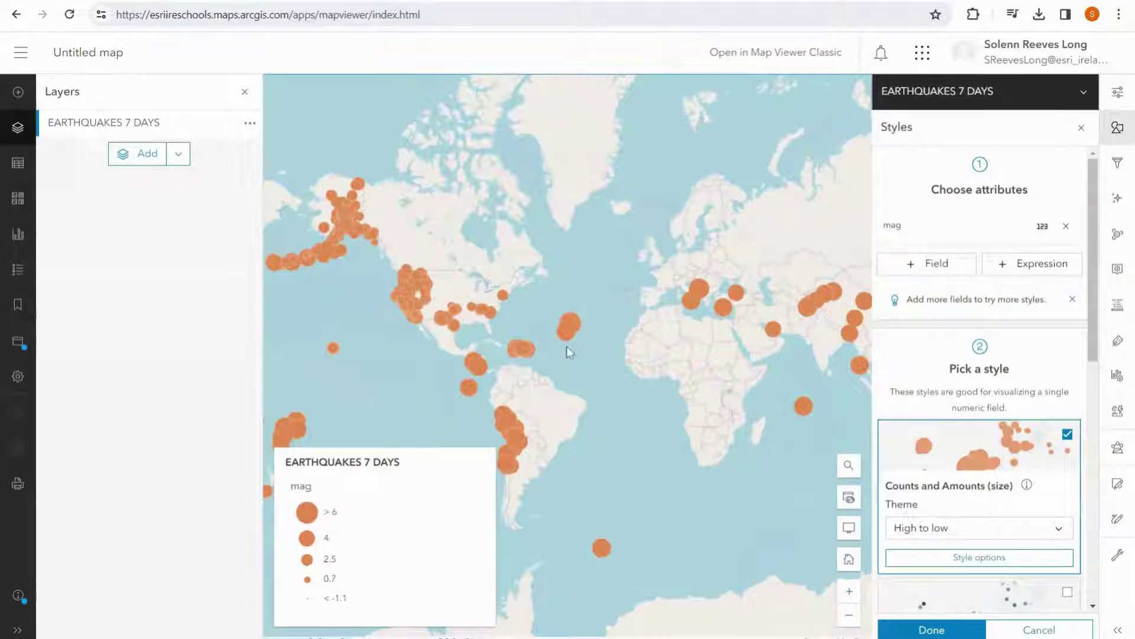
scroll(538, 370, "up", 1)
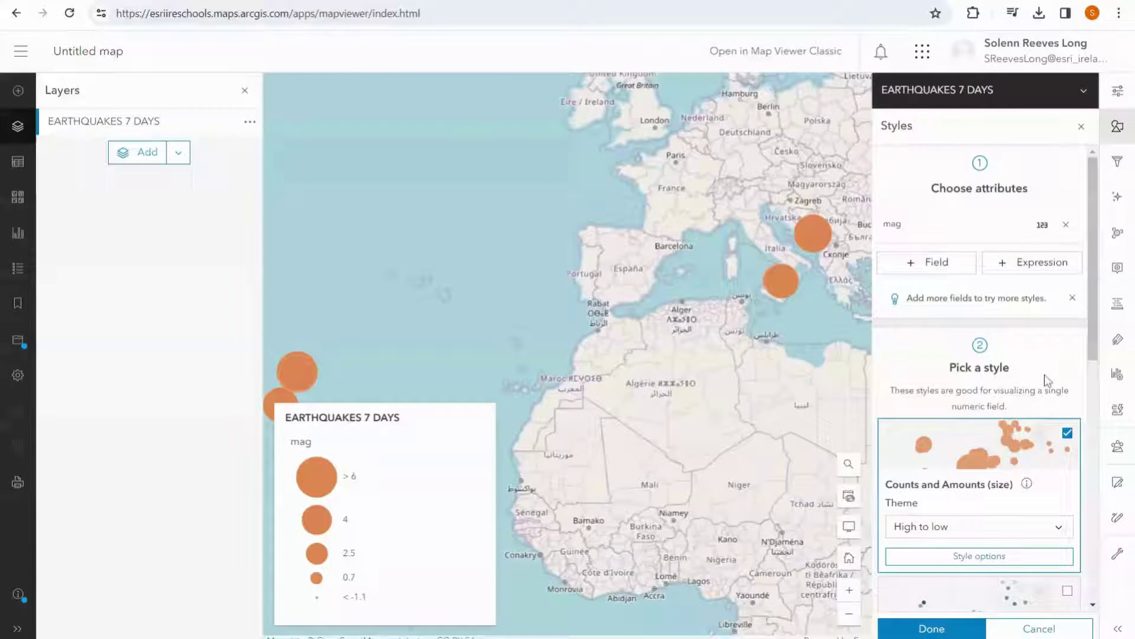
scroll(1046, 380, "down", 5)
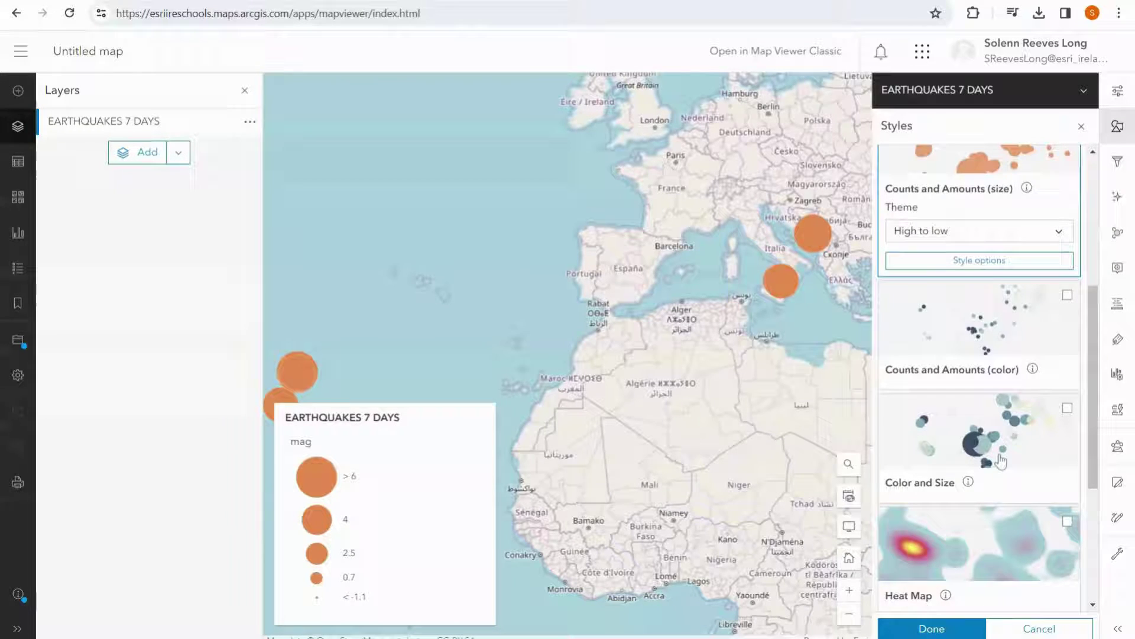
scroll(1001, 460, "down", 1)
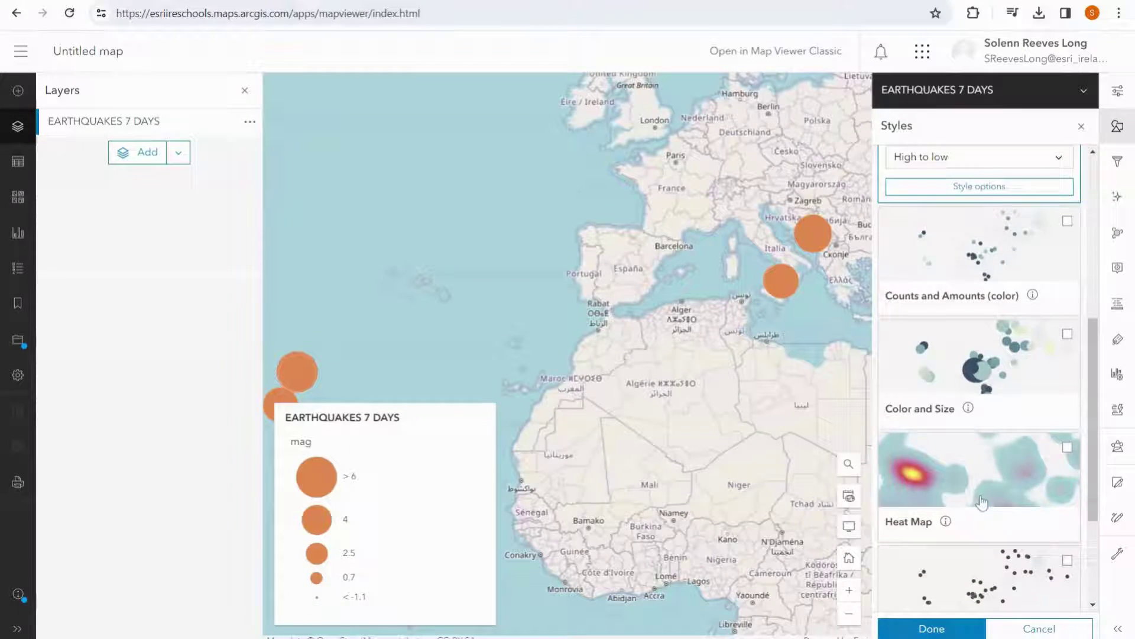
left_click(982, 502)
scroll(777, 283, "up", 2)
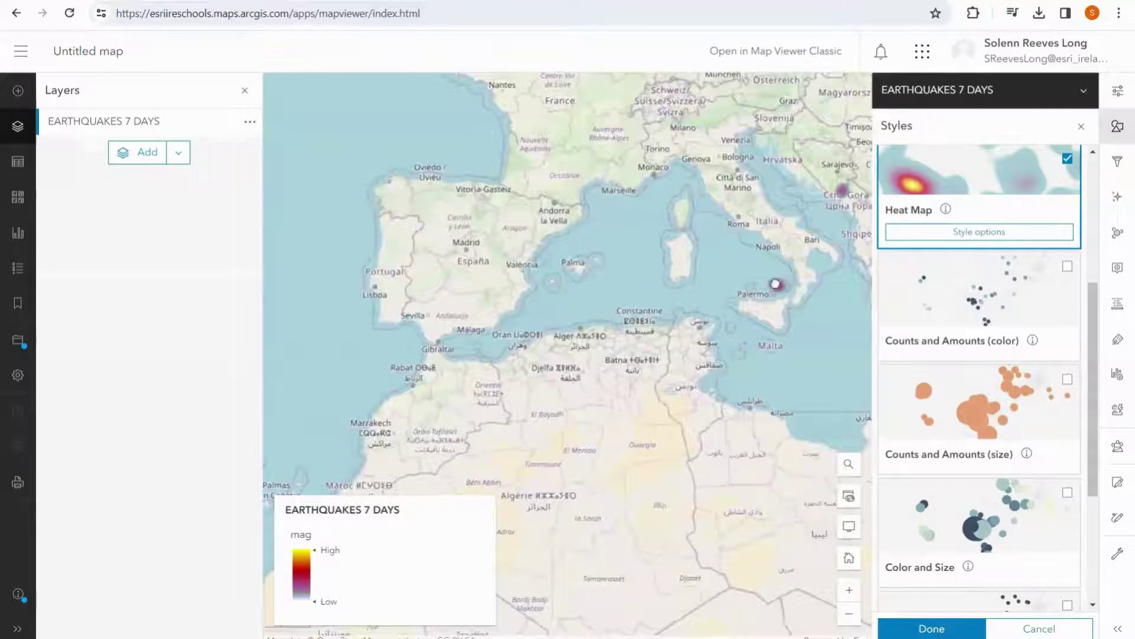
scroll(583, 329, "down", 3)
left_click_drag(583, 329, 709, 321)
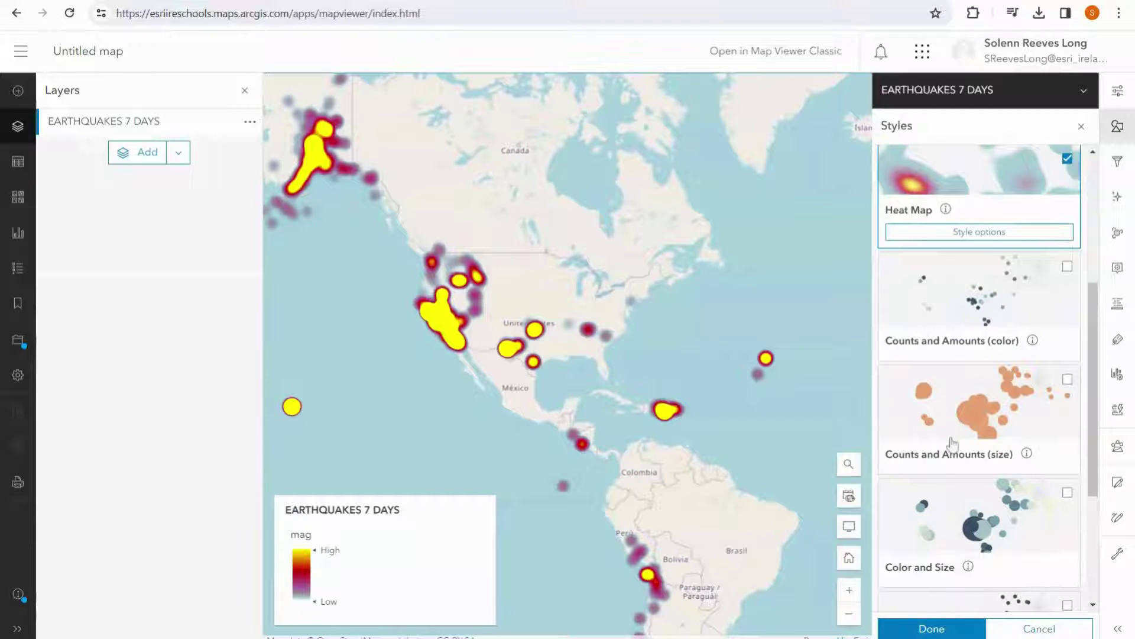
Reselect Counts and Amounts (size) and apply it with Done.
left_click(990, 427)
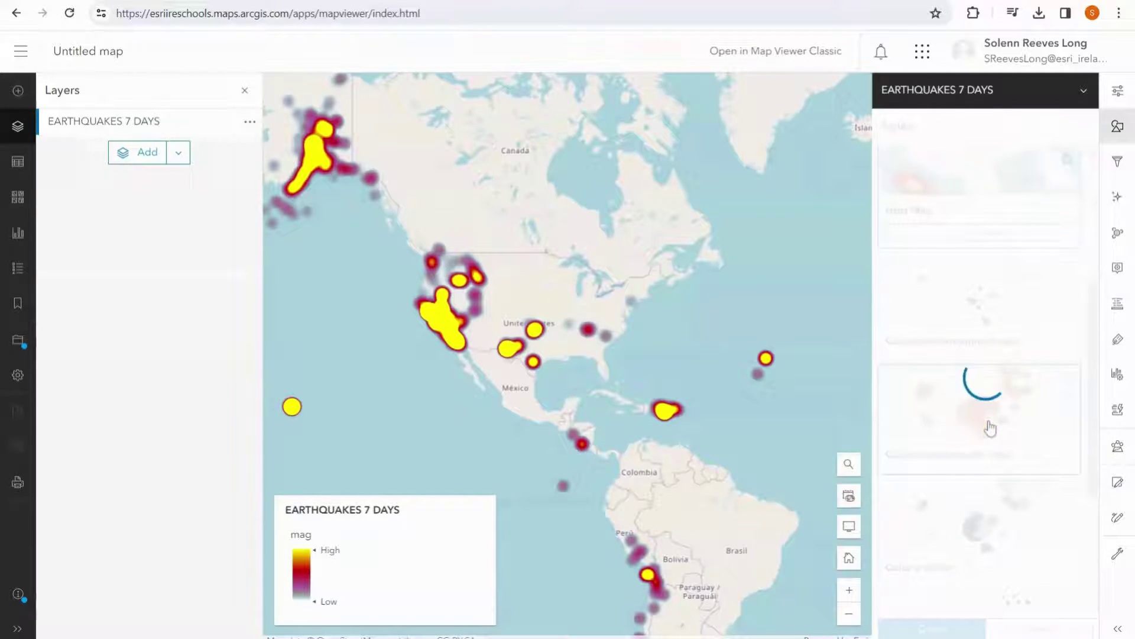
left_click(932, 628)
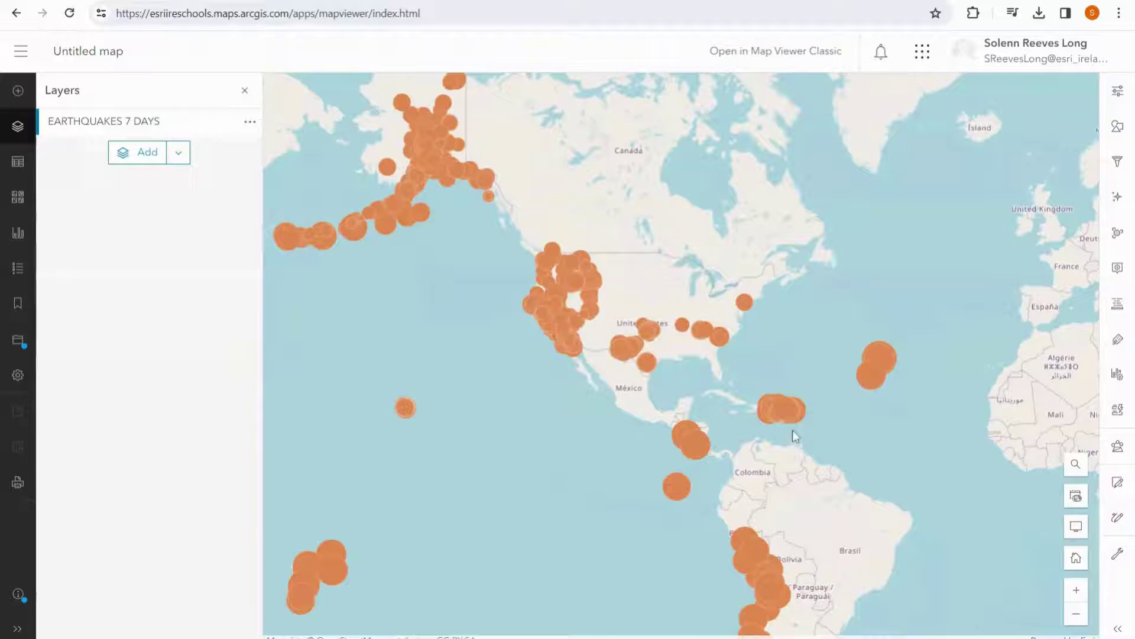
left_click_drag(745, 330, 709, 341)
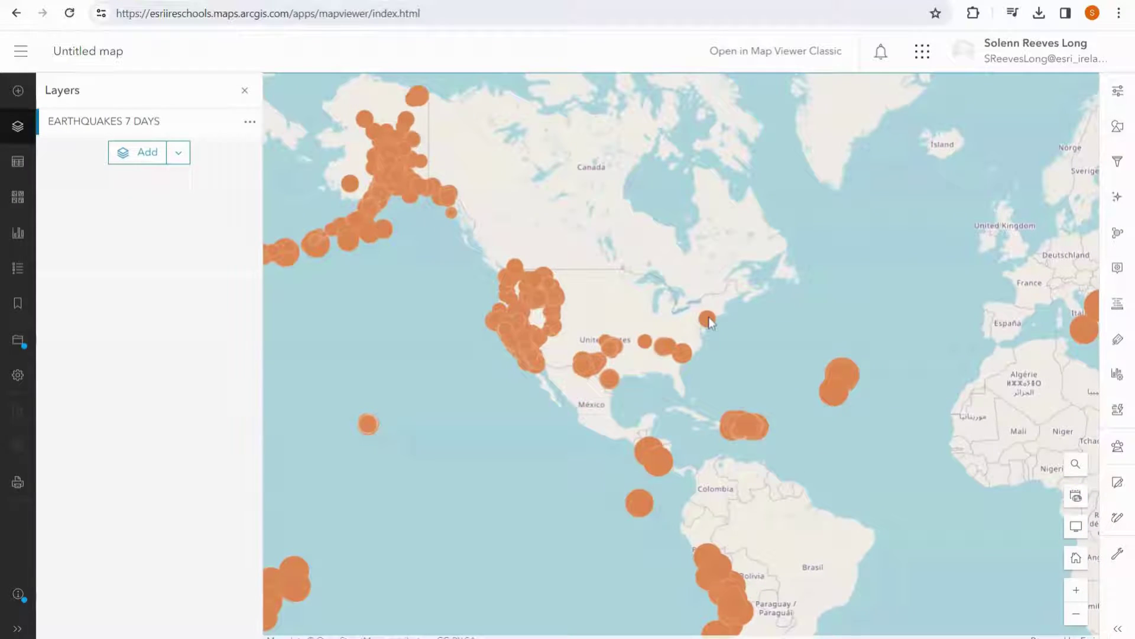
View and close the pop-up details of an earthquake in New Jersey.
left_click(709, 321)
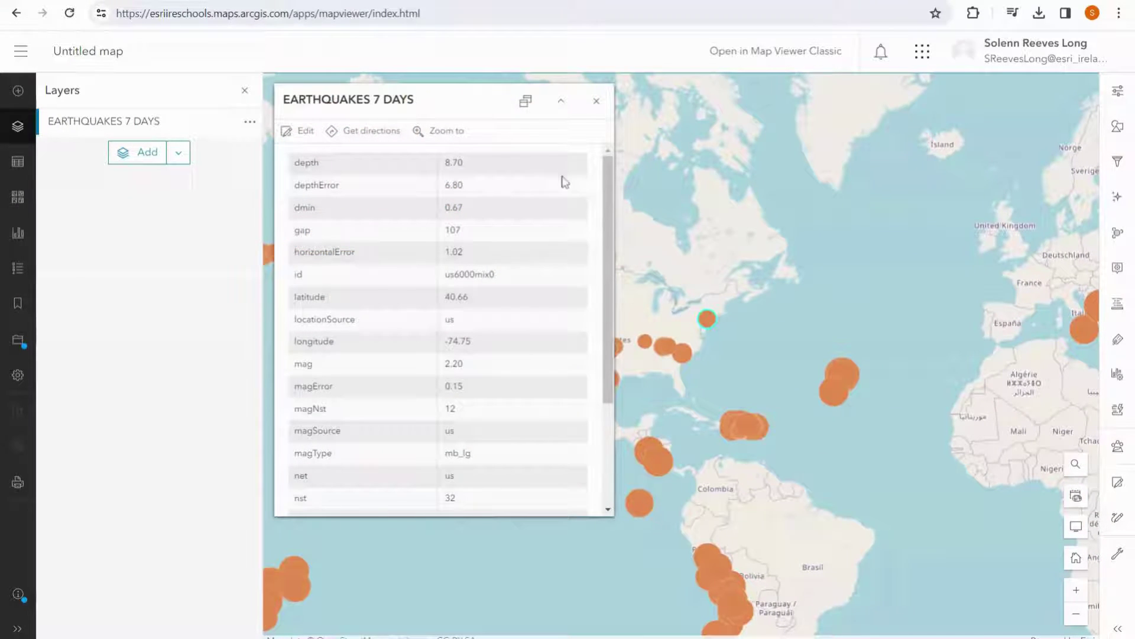
scroll(517, 237, "down", 3)
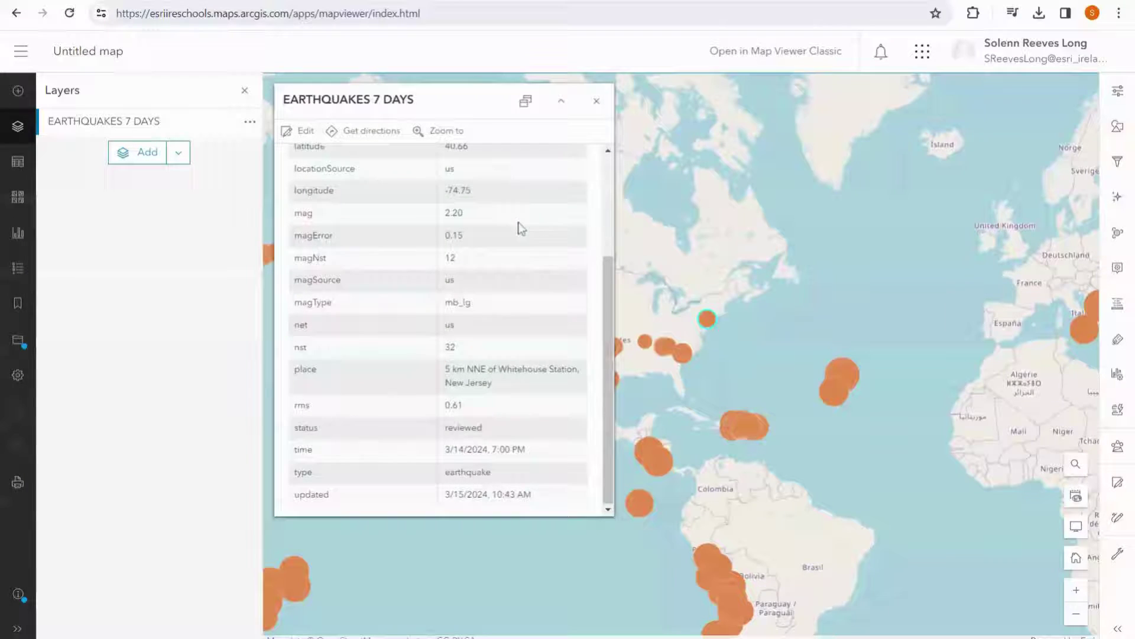
scroll(520, 229, "up", 3)
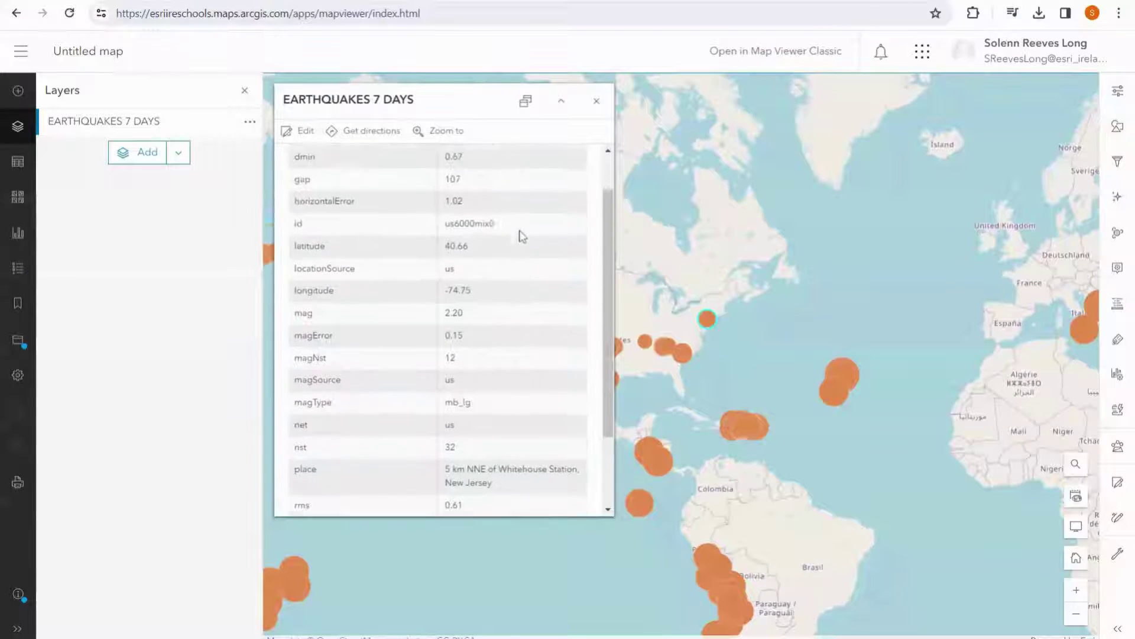
left_click(596, 100)
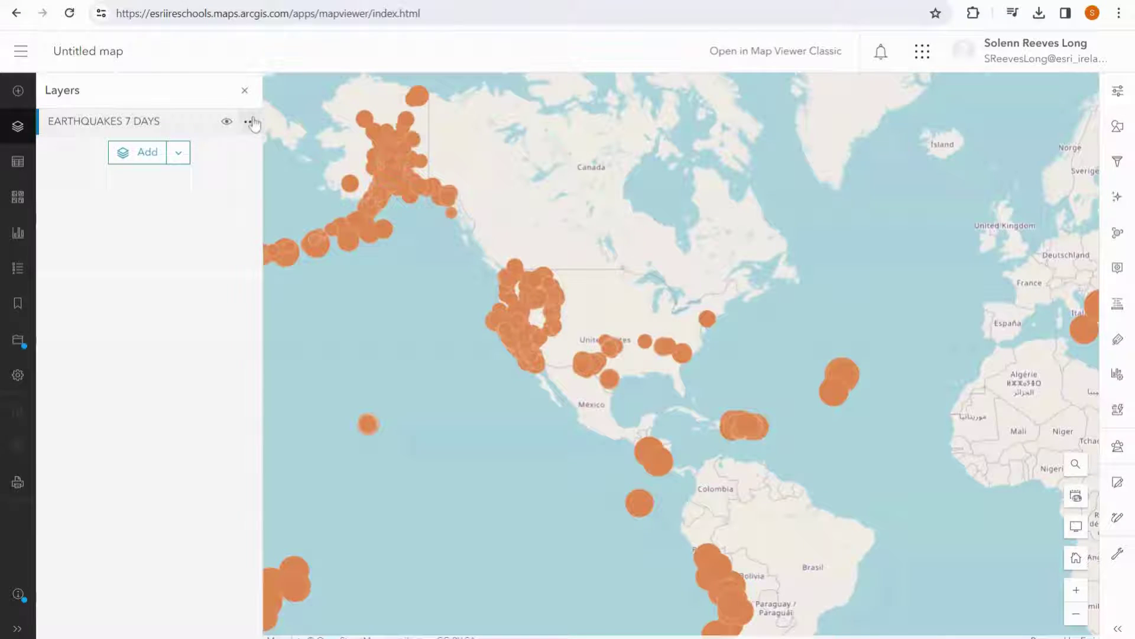
Open and enlarge the EARTHQUAKES 7 DAYS attribute table of 2,027 records.
left_click(250, 122)
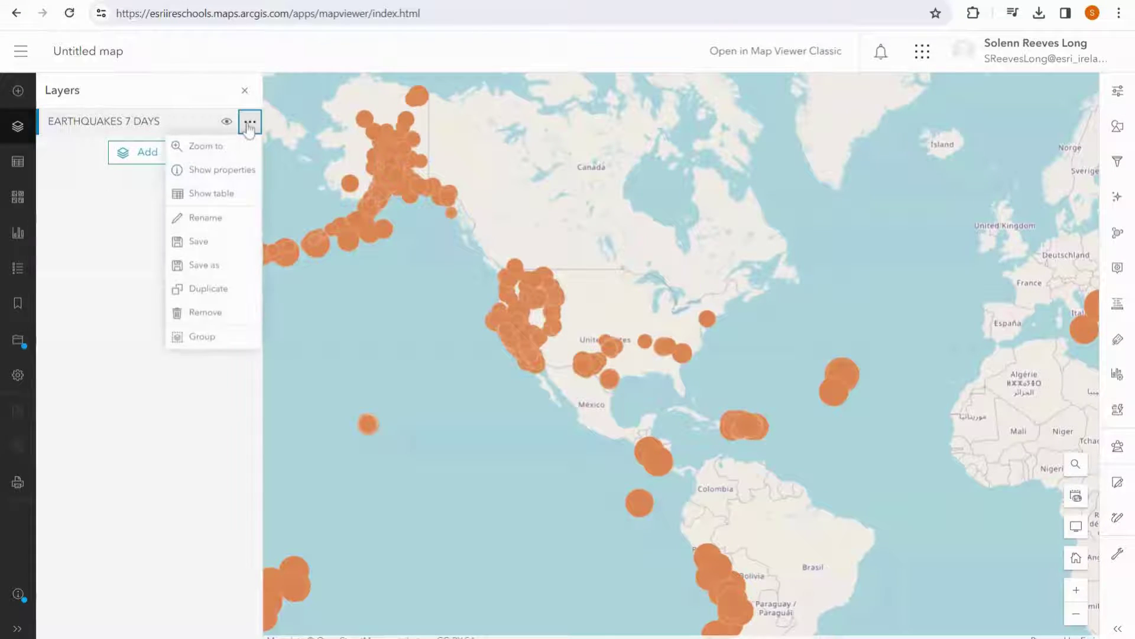
left_click(216, 205)
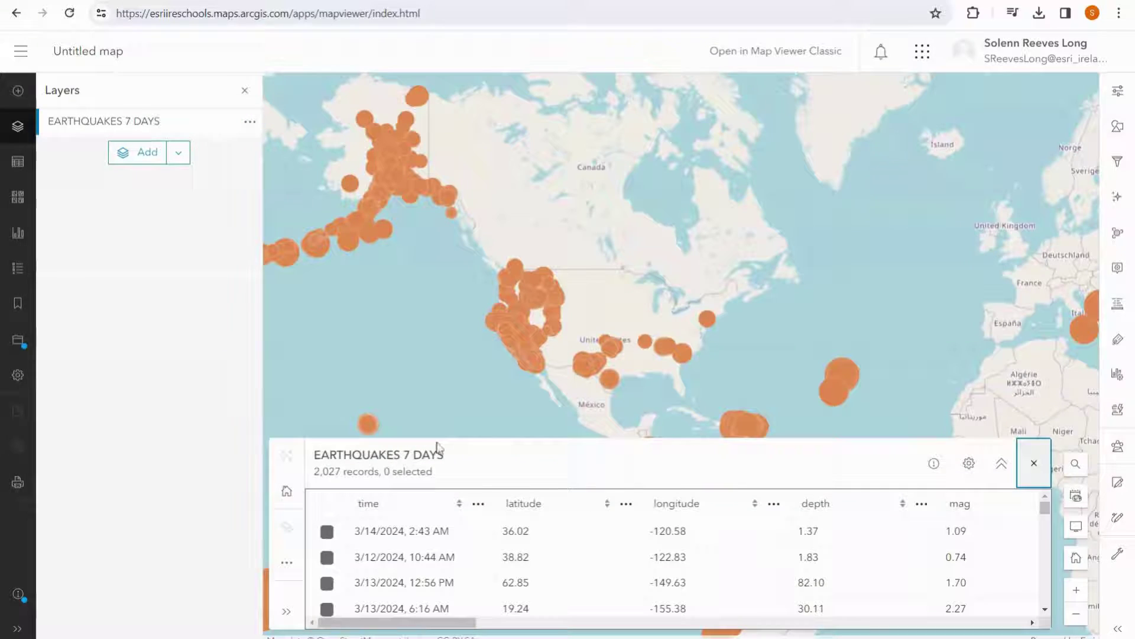
left_click(1001, 464)
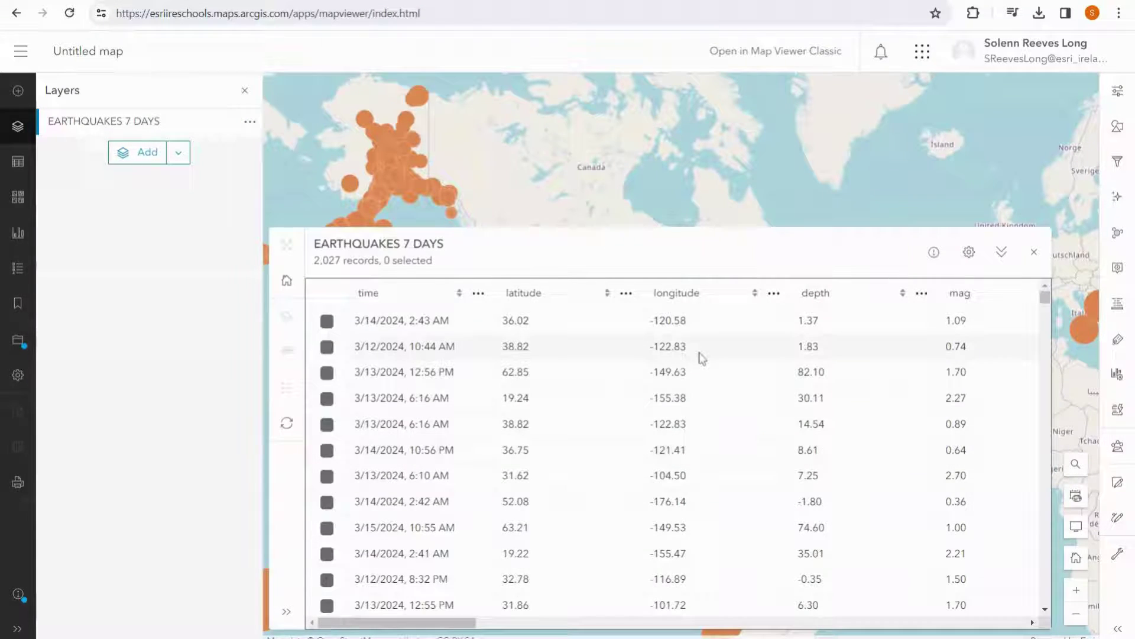
scroll(701, 358, "down", 2)
scroll(701, 358, "down", 2)
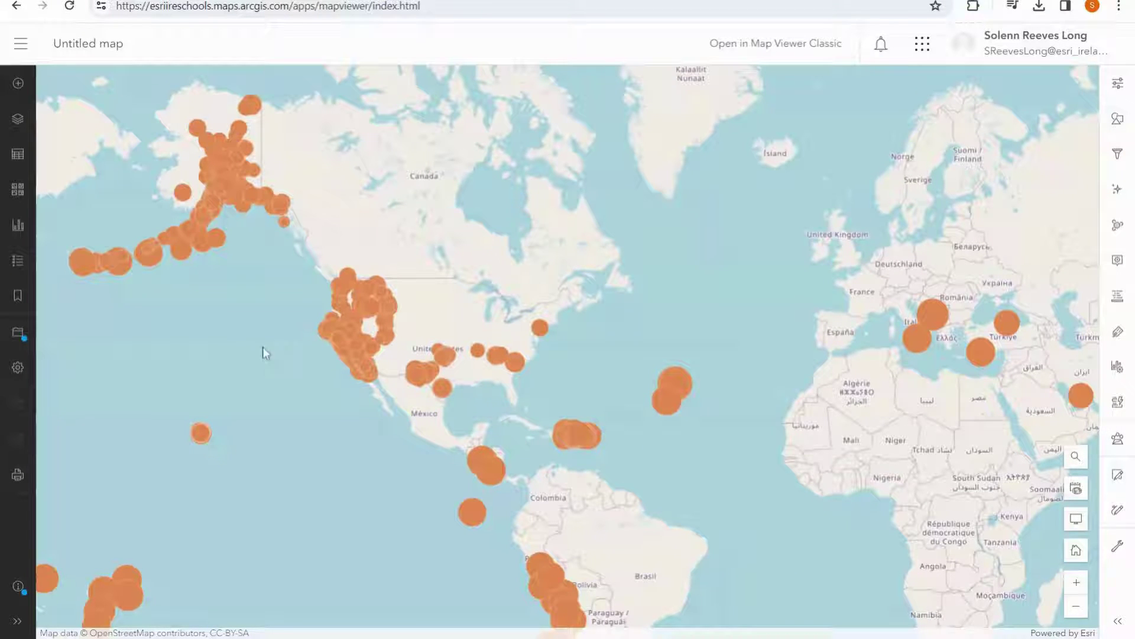
Pick National Geographic Style Map from the basemap gallery, then close the gallery.
left_click(18, 190)
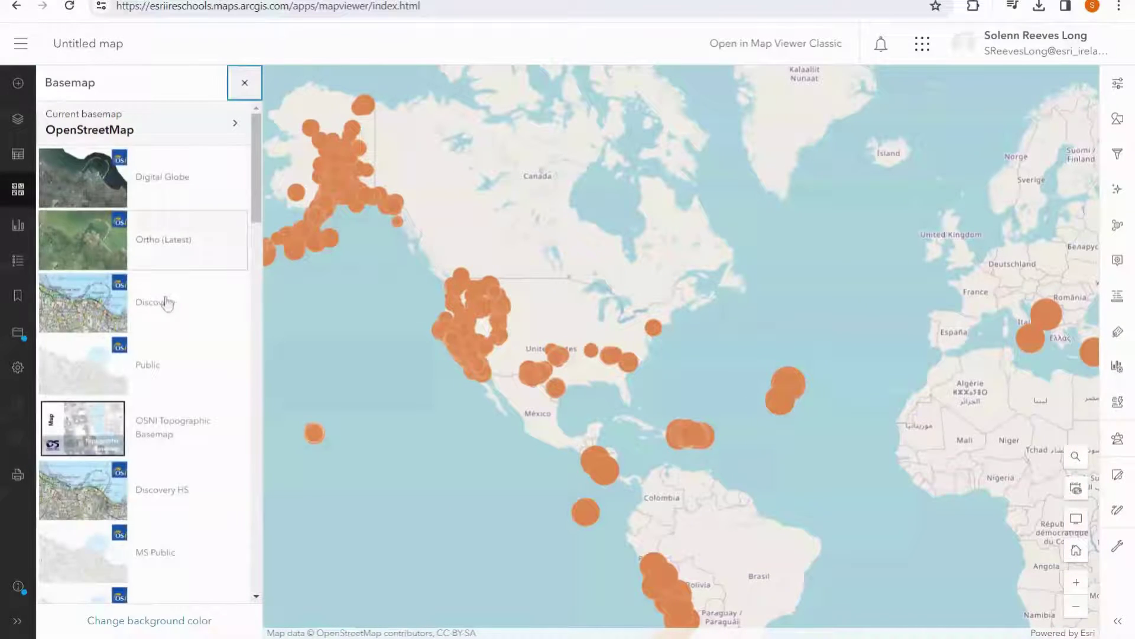
scroll(168, 307, "down", 10)
scroll(168, 313, "down", 10)
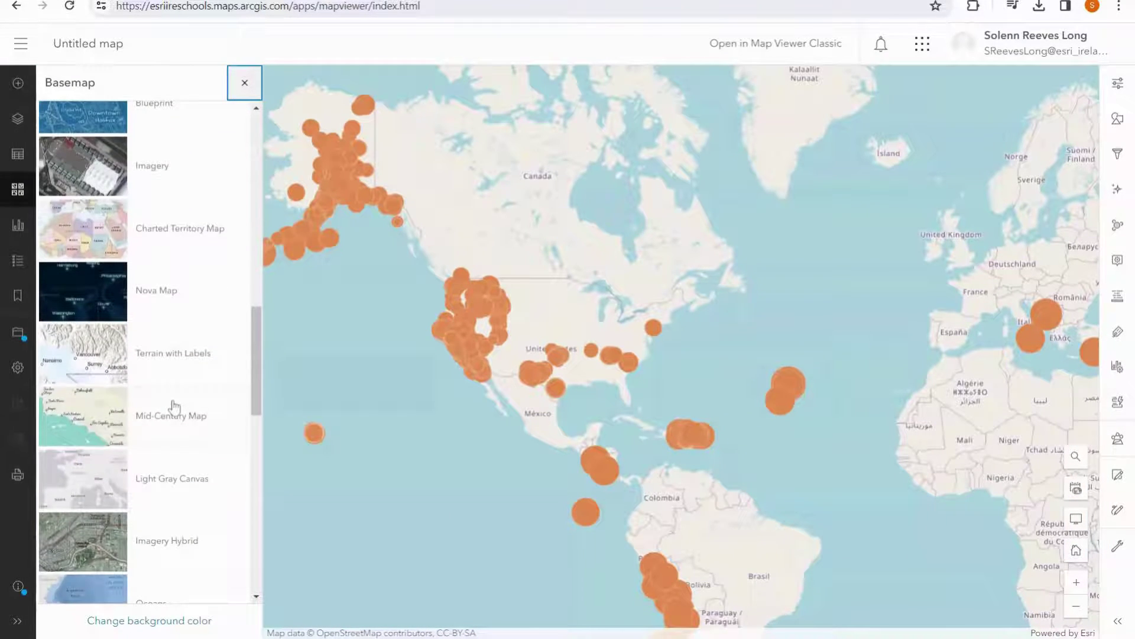
left_click(160, 535)
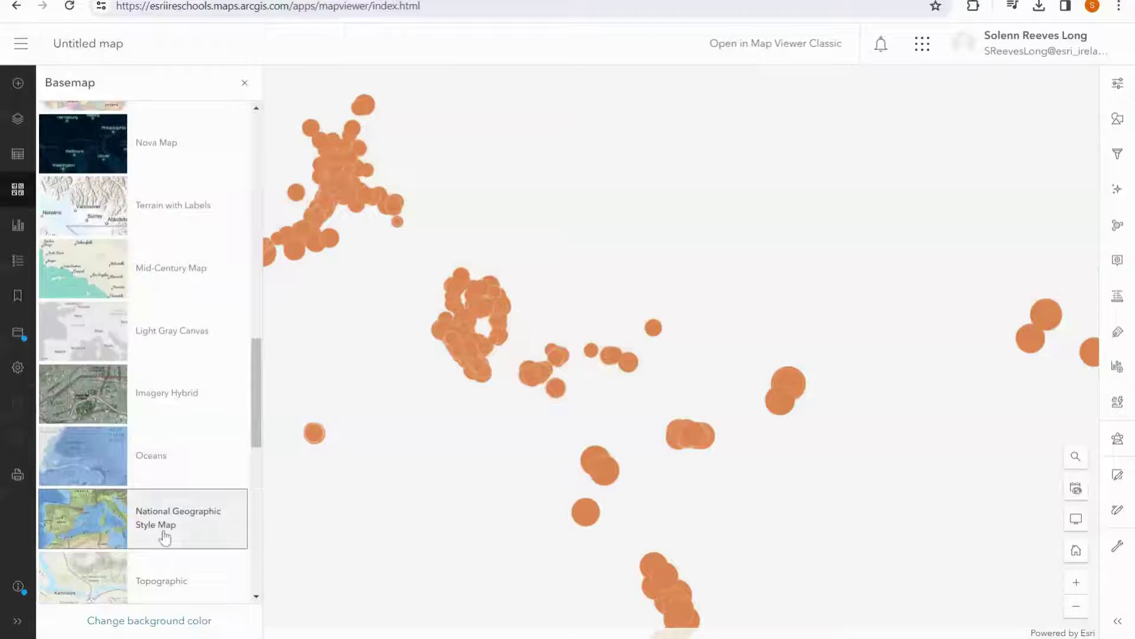
scroll(581, 365, "down", 2)
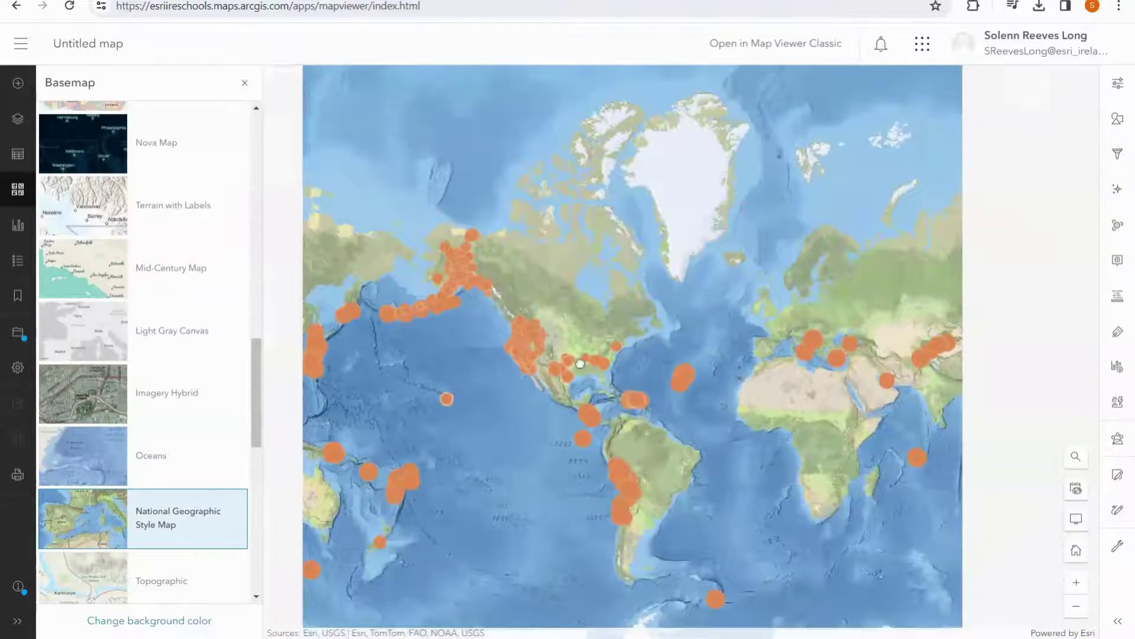
scroll(582, 363, "up", 1)
scroll(584, 362, "up", 2)
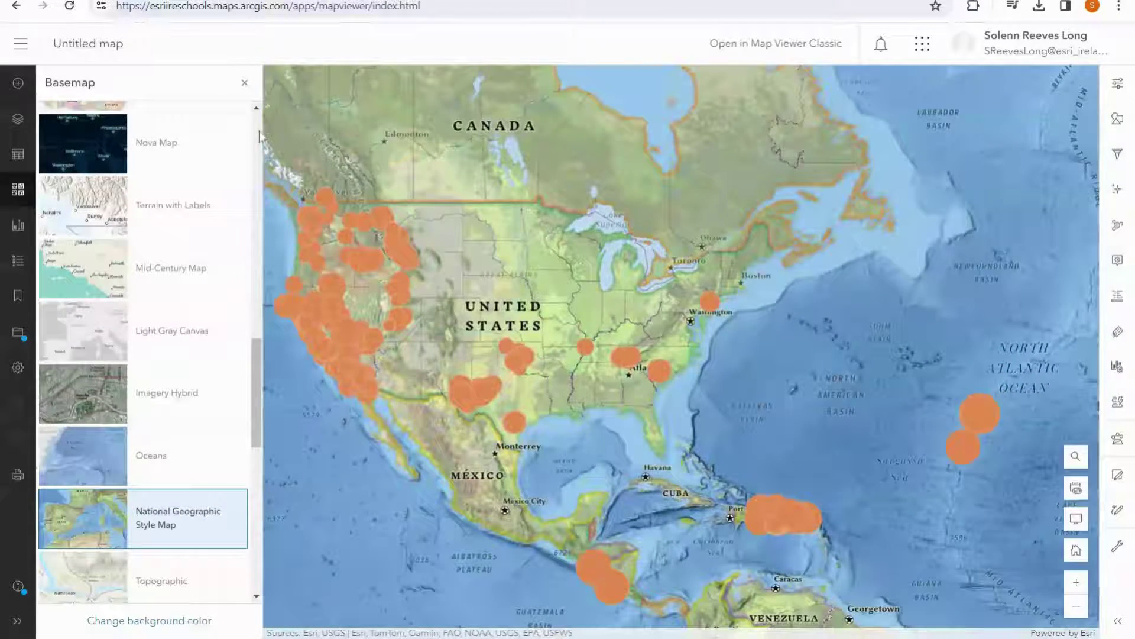
left_click(245, 83)
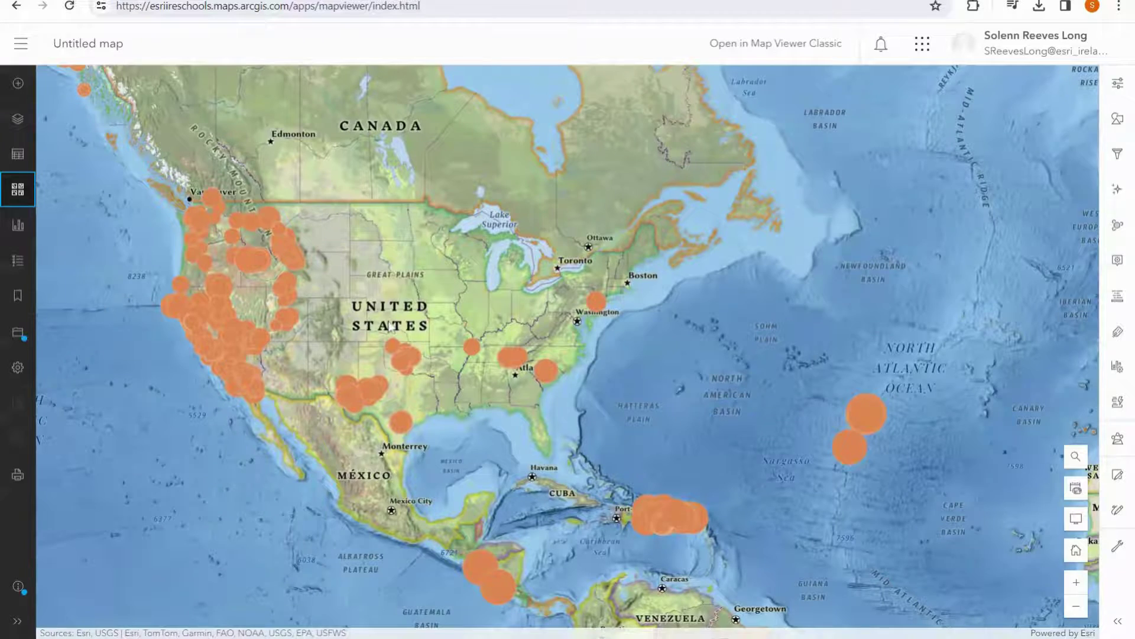
Save the map as a new item titled 'Earthquake from the past 7 days'.
left_click(18, 332)
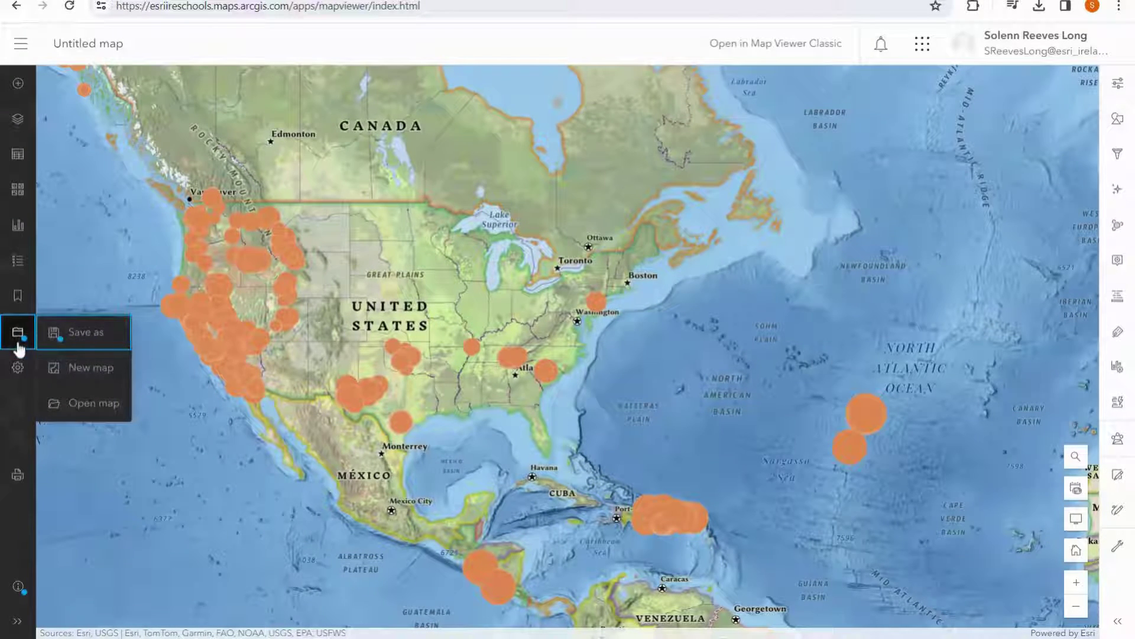
left_click(72, 336)
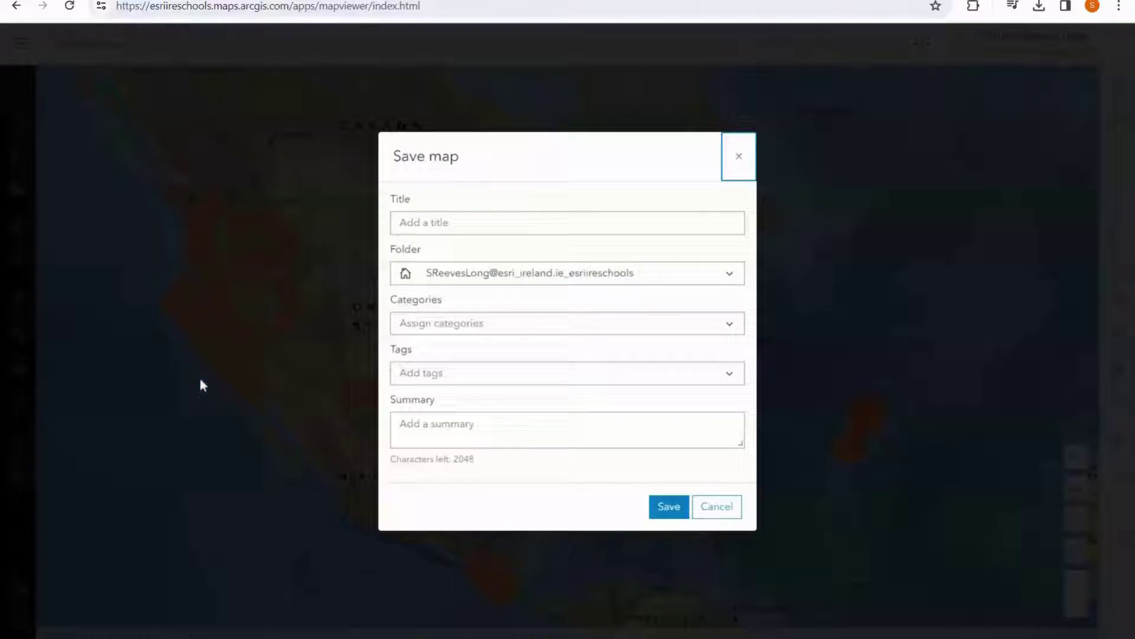
left_click(414, 223)
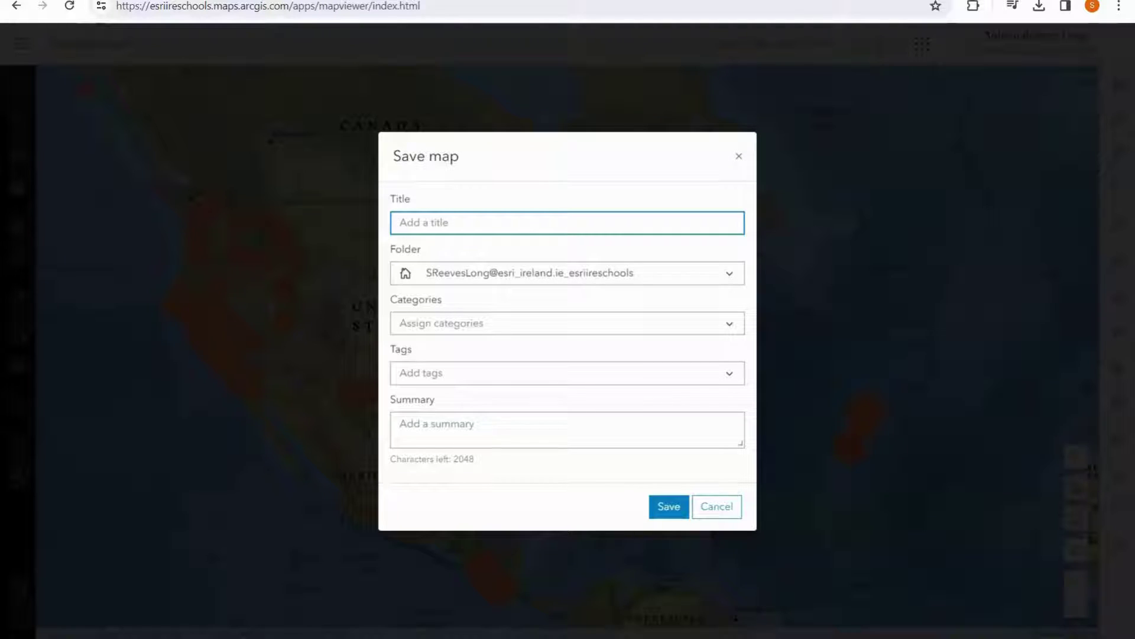
type("Earthquake from the past 7 days")
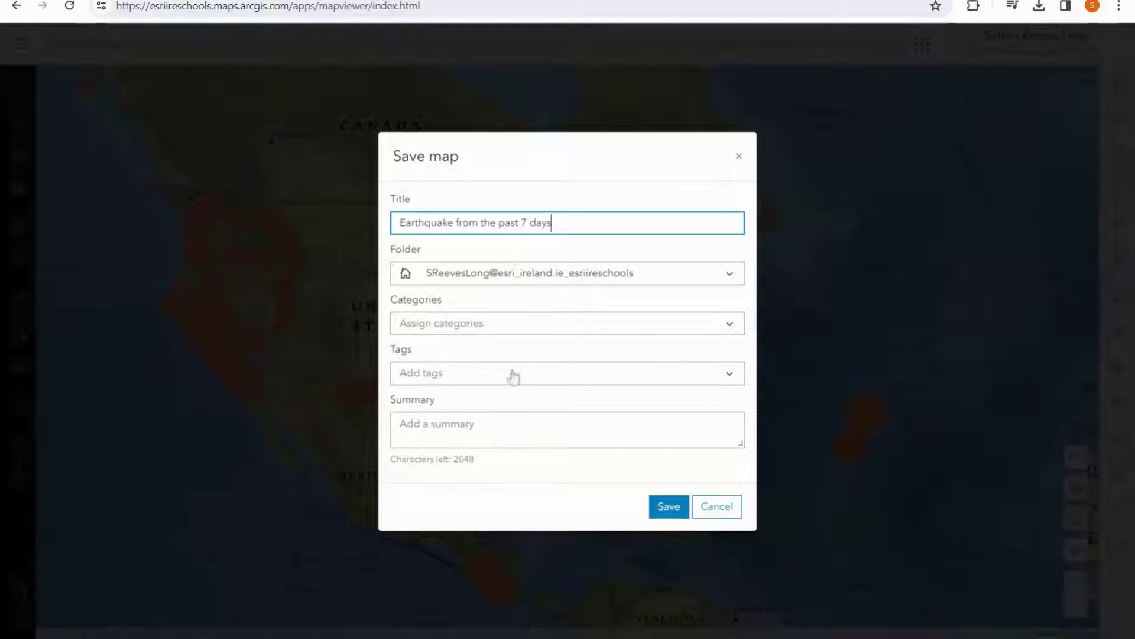
Tag the map Earthquakes and write a summary beginning 'This map shows...'.
left_click(537, 367)
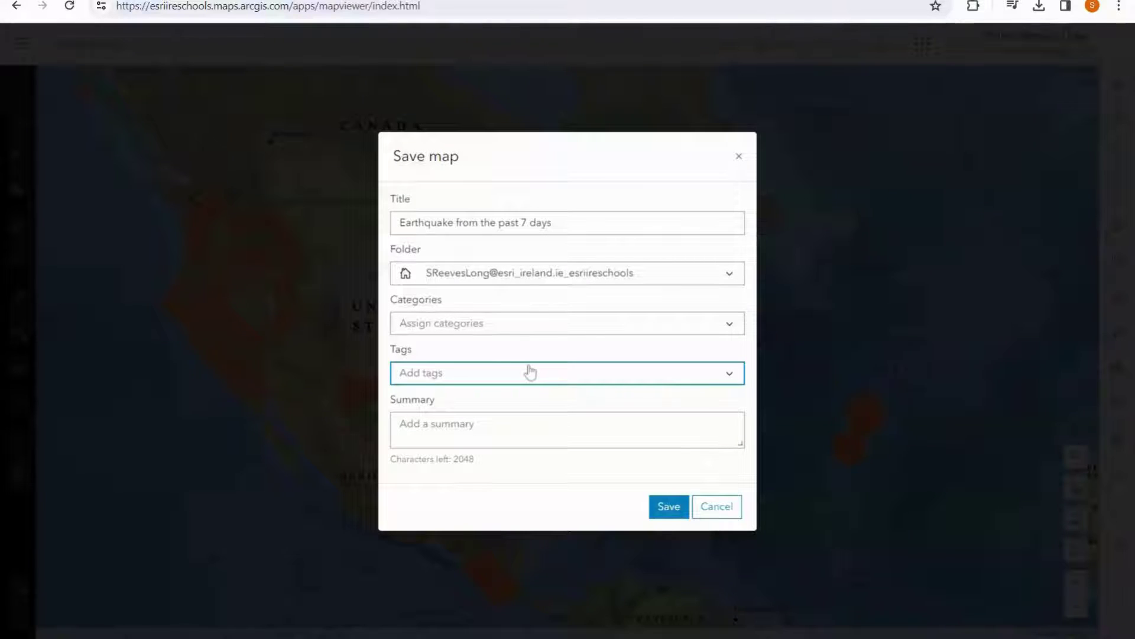
type("Earthquakes")
key("Tab")
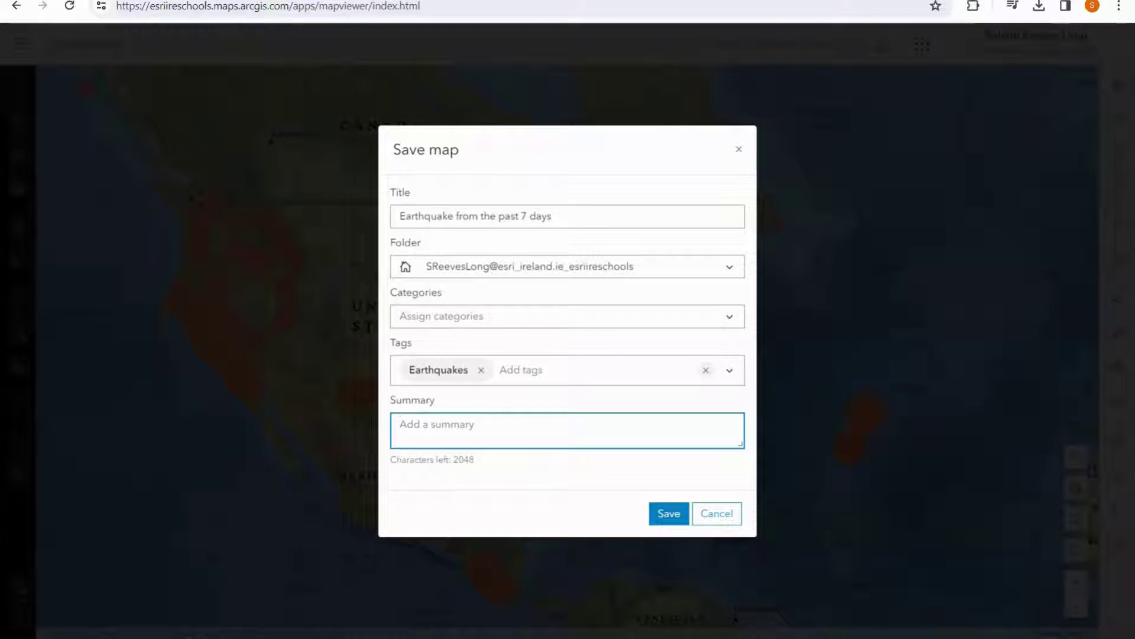
type("Th")
type("is map shows th")
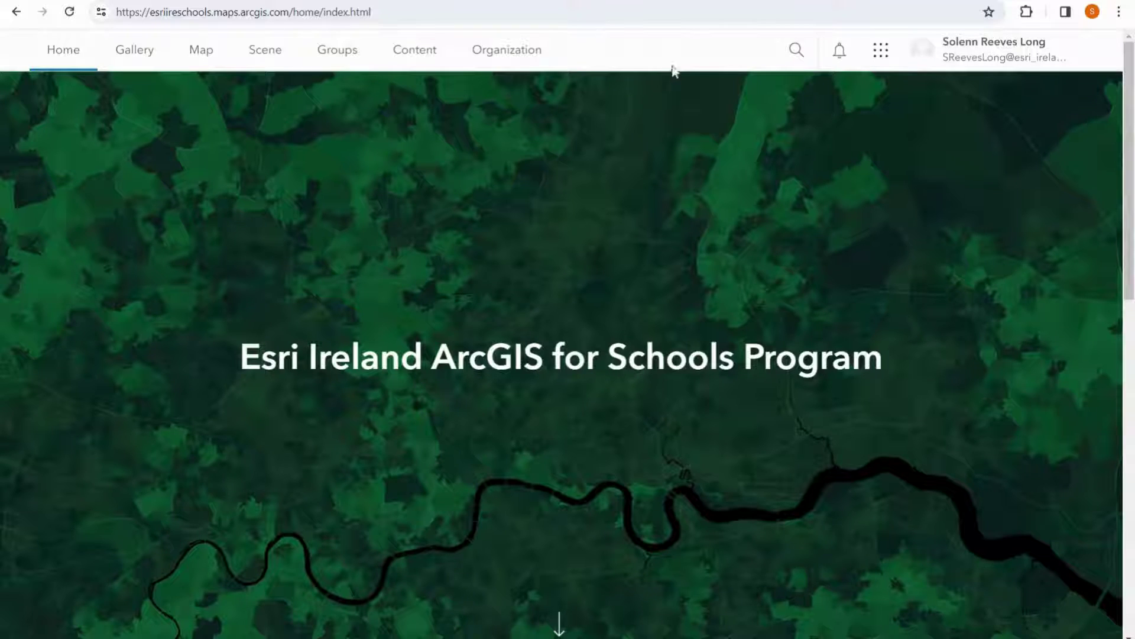
Search all of ArcGIS Online for Tectonic_Plate_Boundaries and open the first result's details page.
left_click(802, 52)
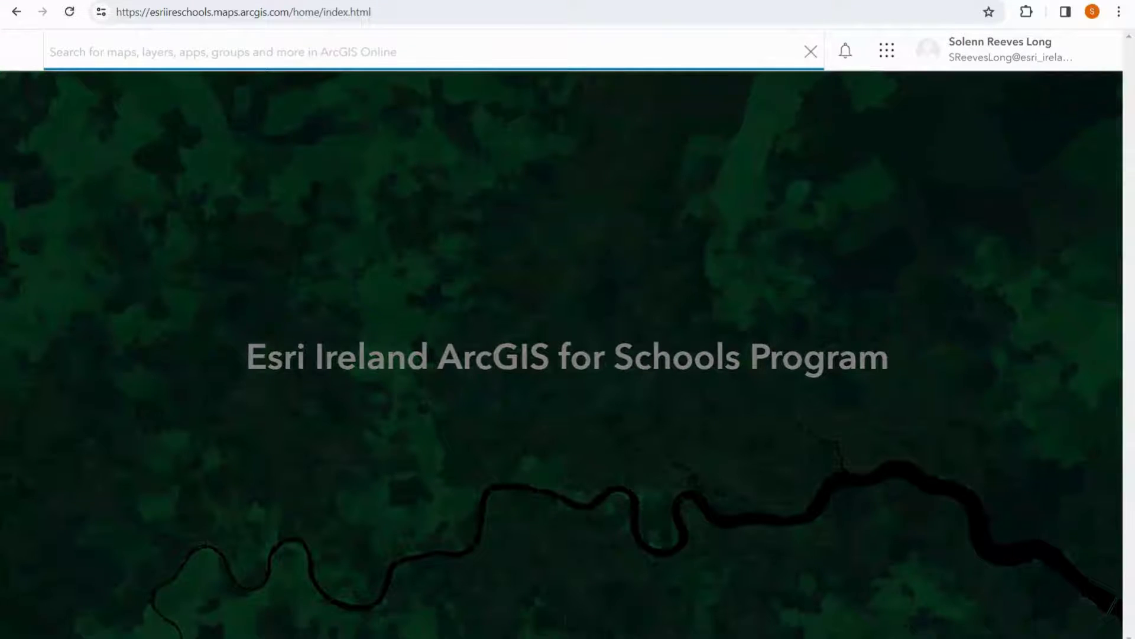
type("Tectonic_Plate_Boundaries")
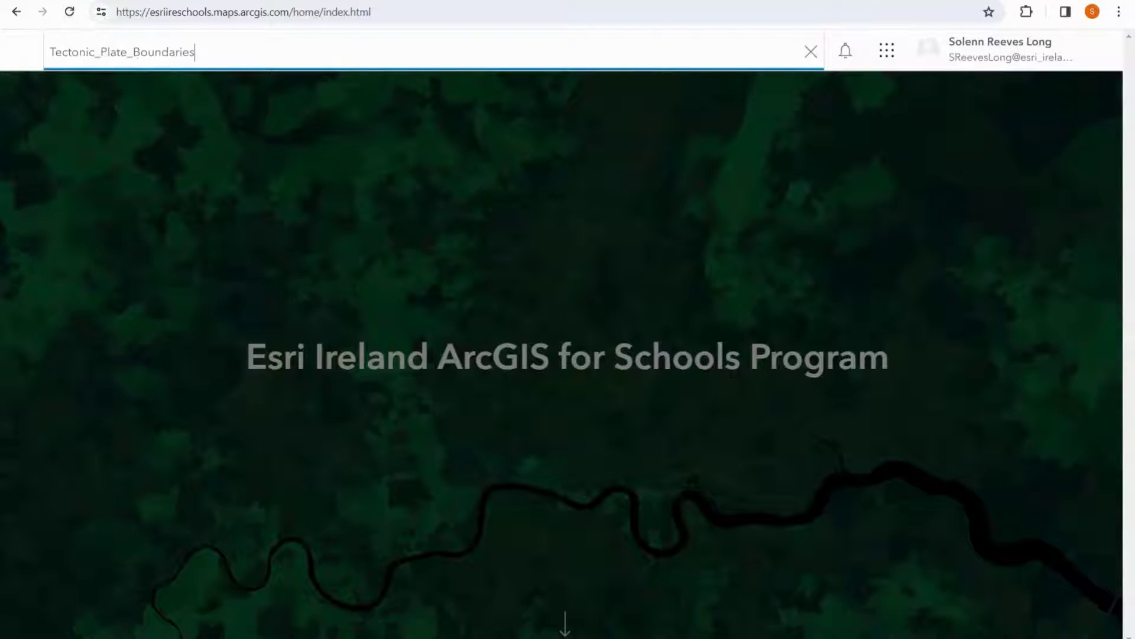
key("Return")
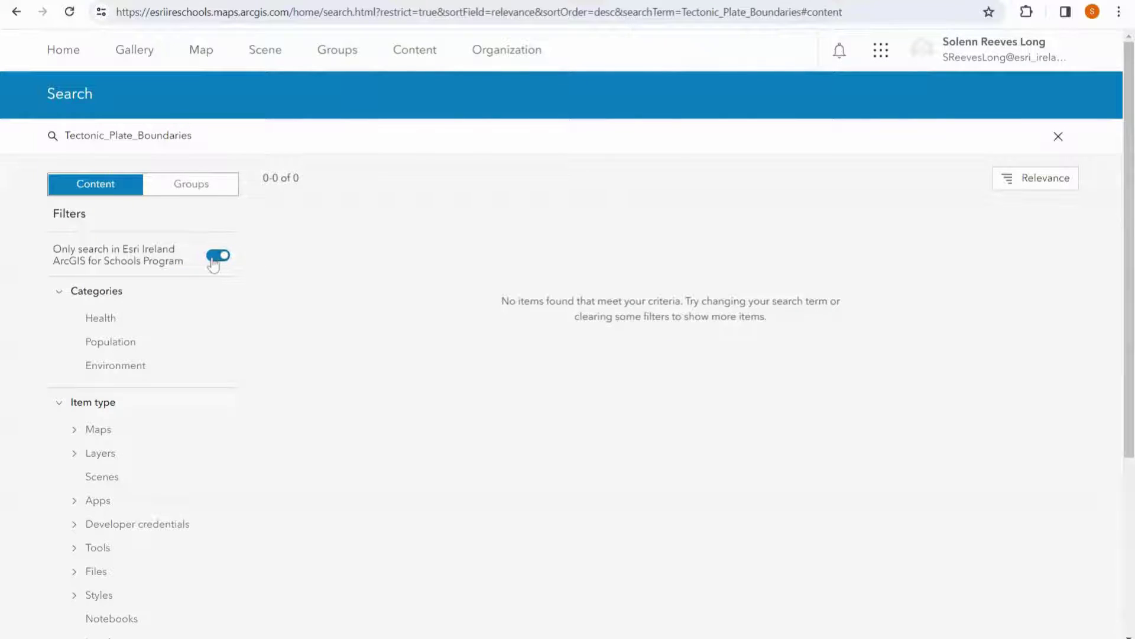
left_click(216, 256)
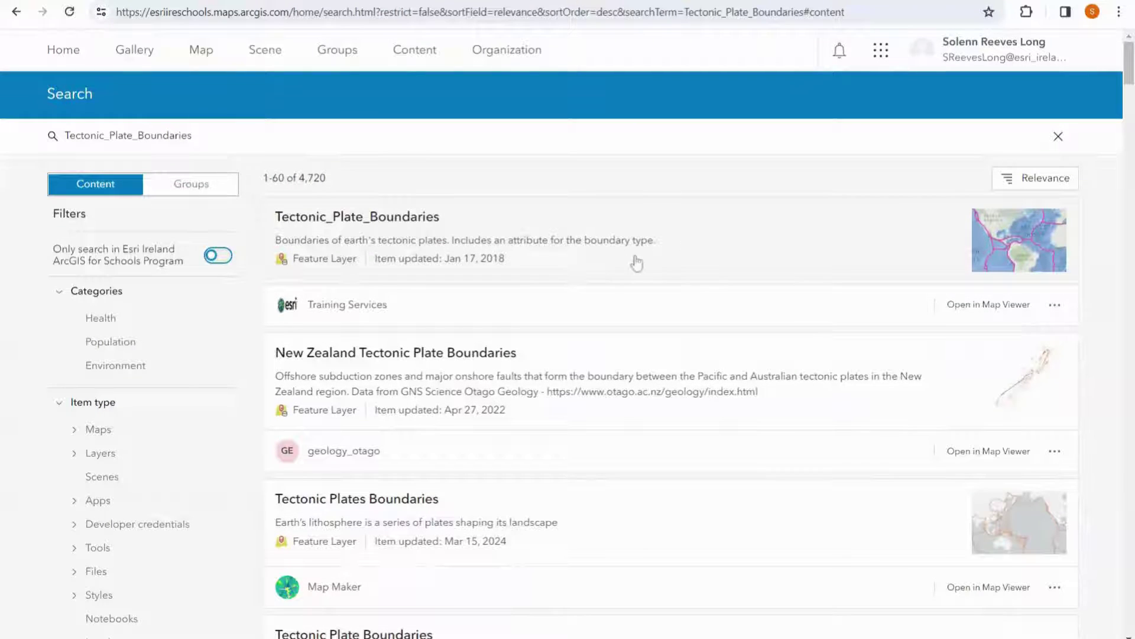
left_click(1054, 304)
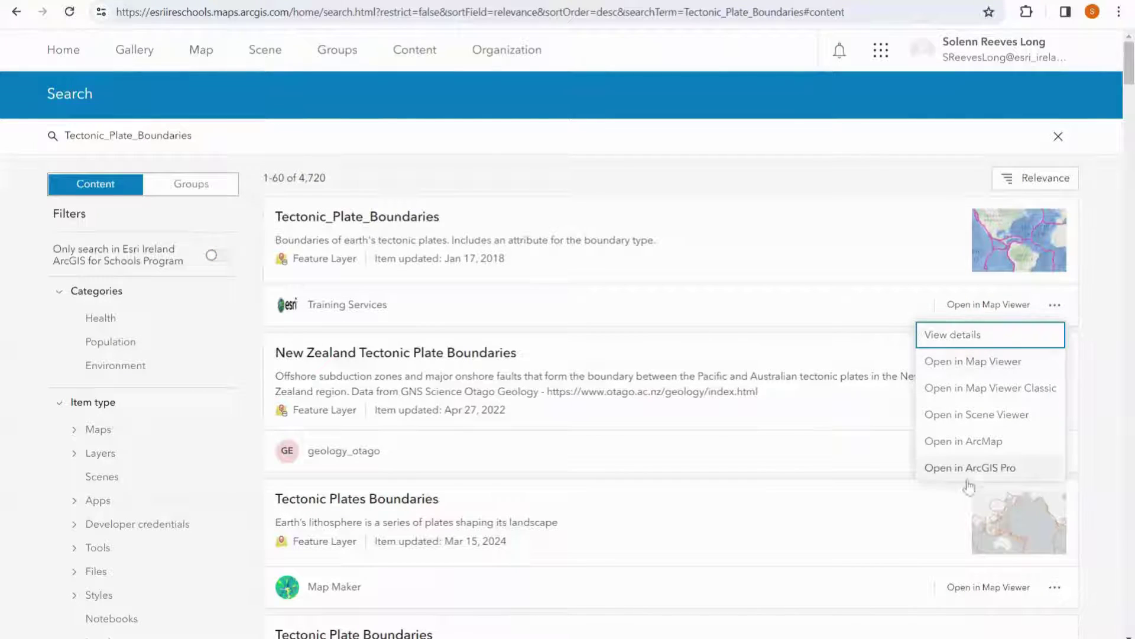
left_click(972, 336)
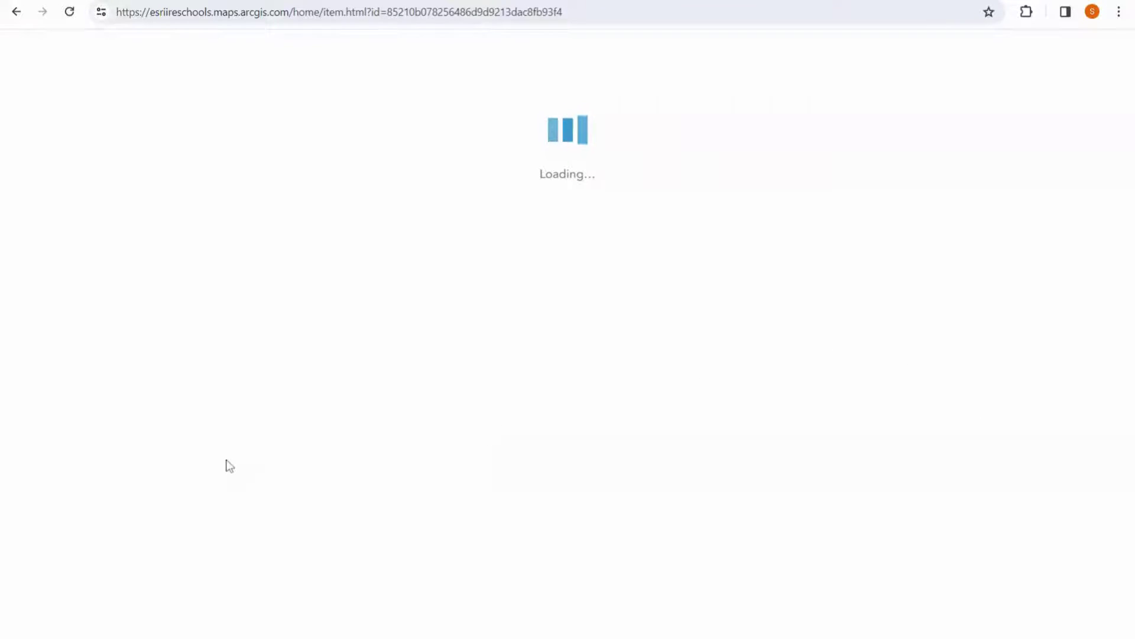
Scroll the Tectonic_Plate_Boundaries item page to the URL section and copy the service URL.
scroll(930, 496, "down", 4)
scroll(961, 499, "down", 3)
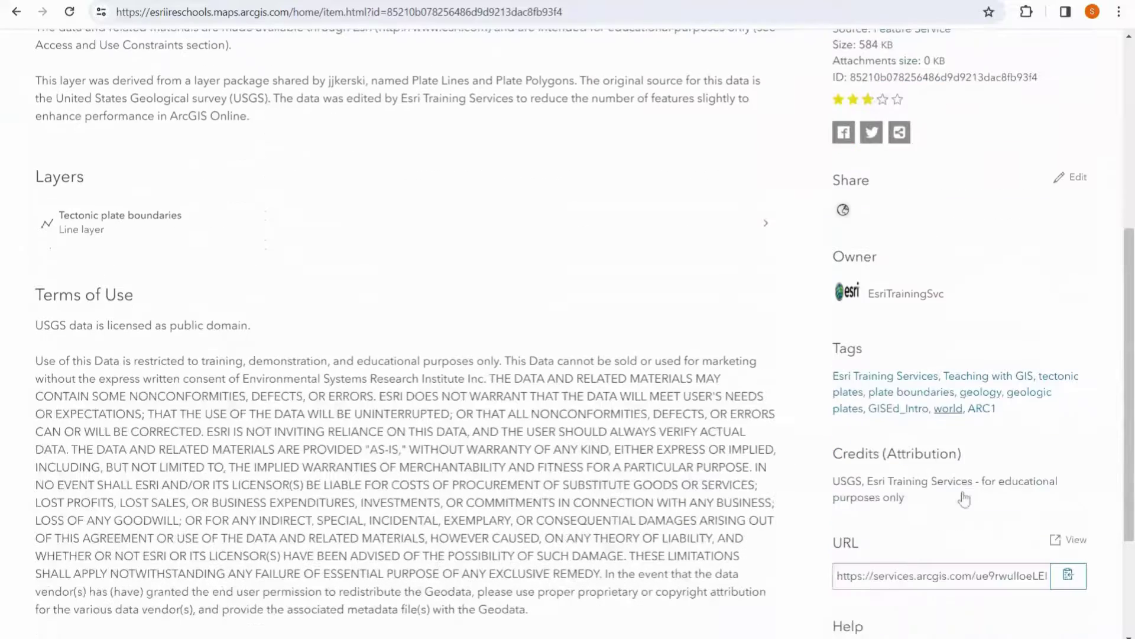
scroll(961, 500, "down", 3)
left_click(1073, 431)
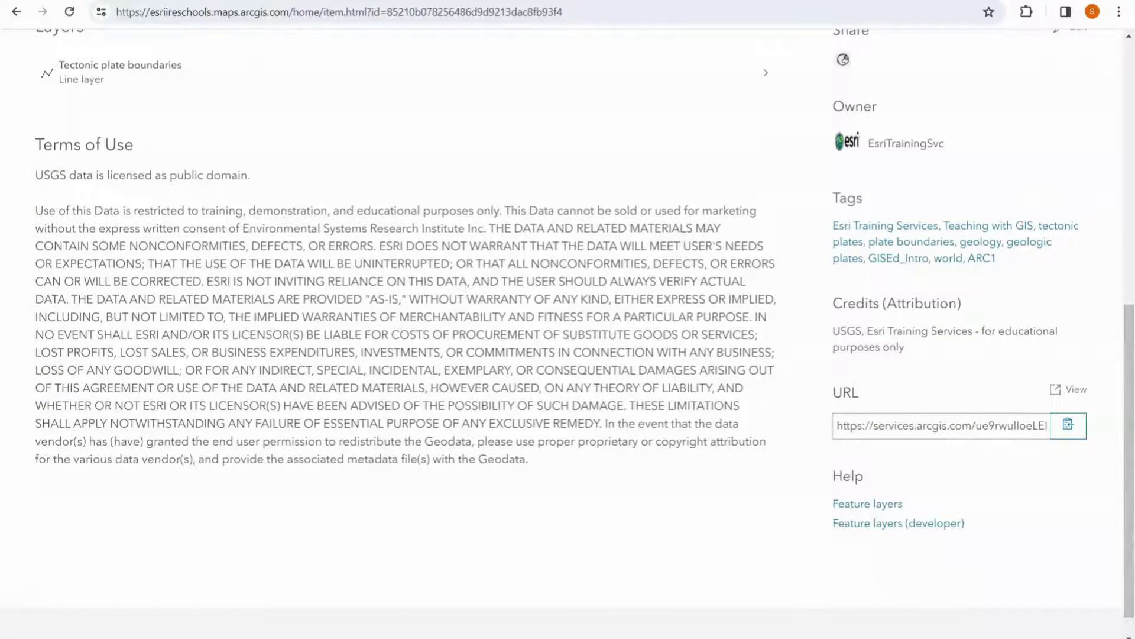
scroll(1001, 426, "up", 1)
scroll(1006, 425, "up", 5)
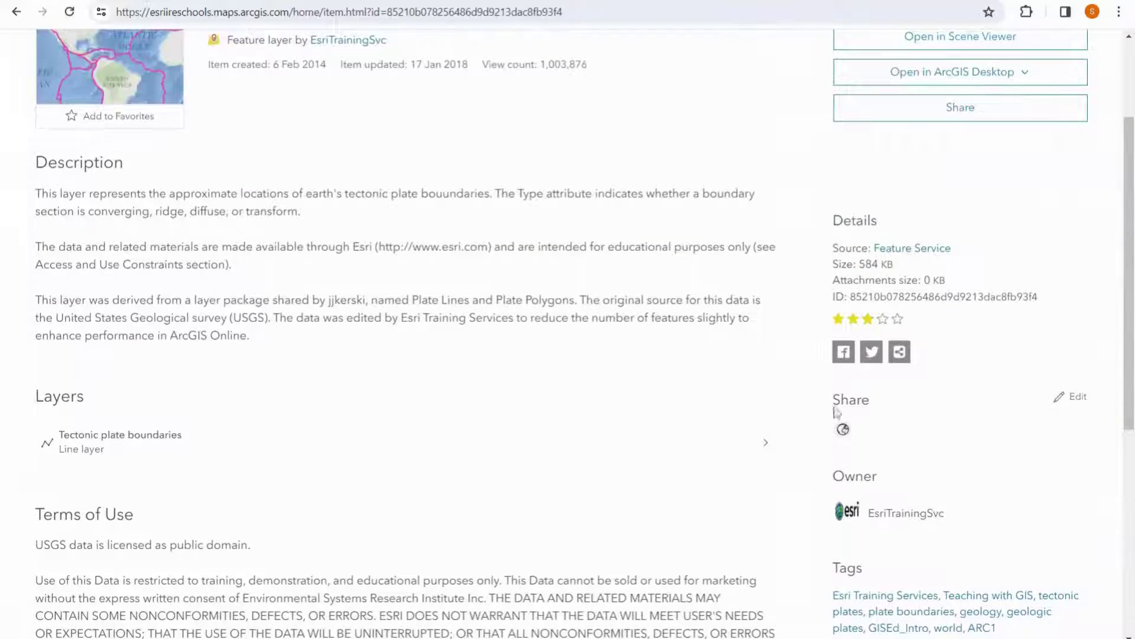
scroll(665, 396, "up", 1)
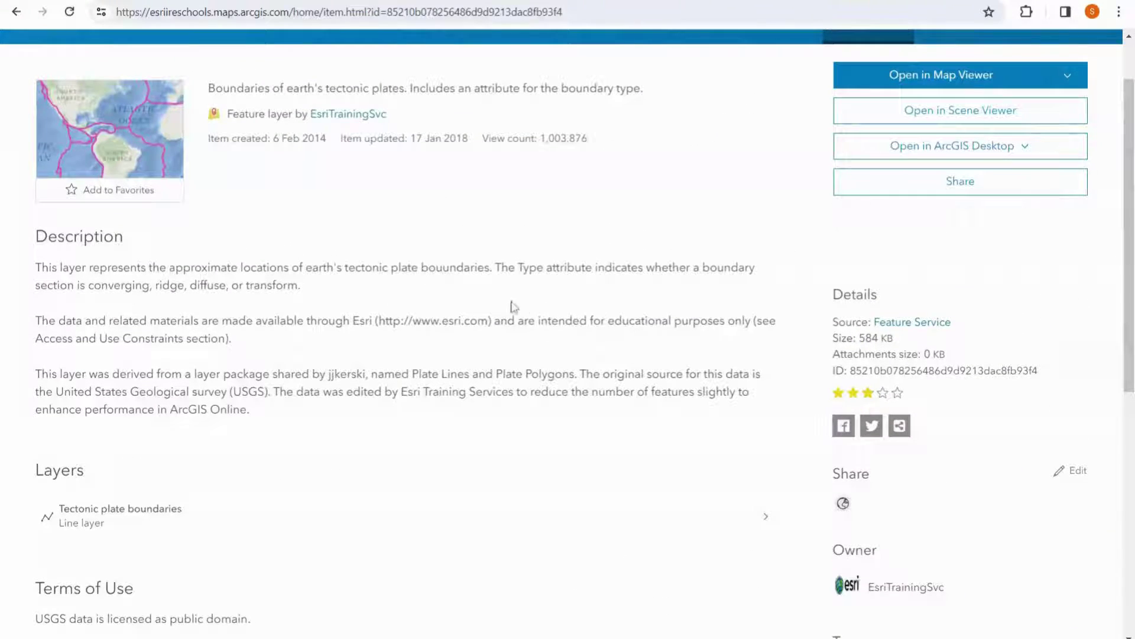
scroll(355, 385, "down", 4)
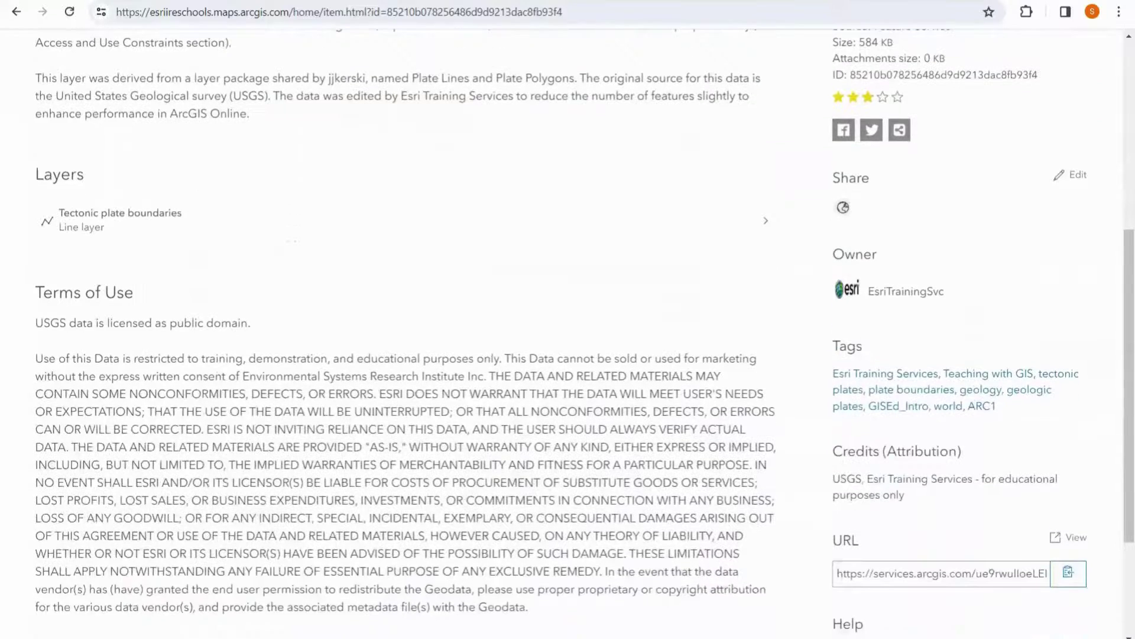
scroll(354, 385, "up", 4)
scroll(355, 378, "up", 1)
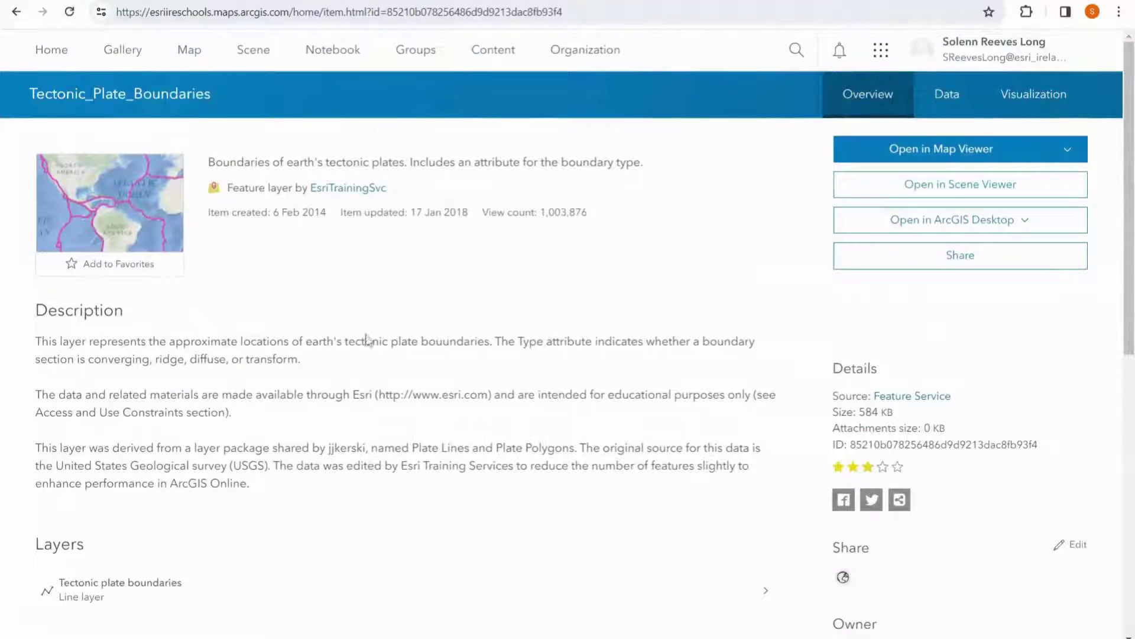
scroll(1114, 408, "down", 7)
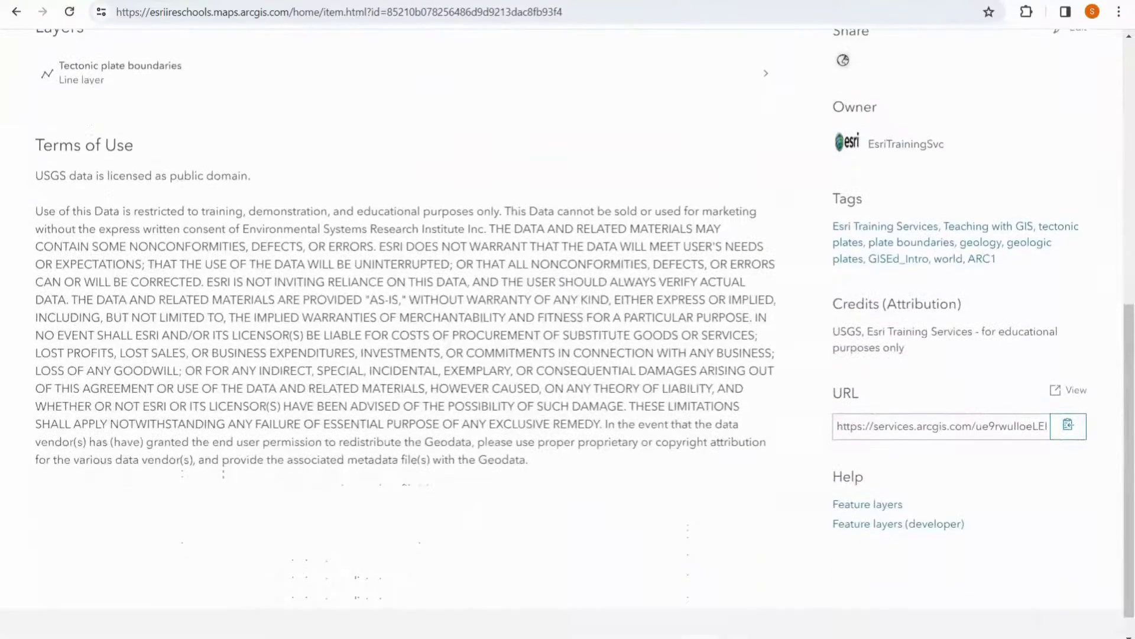
Add the copied Tectonic_Plate_Boundaries FeatureServer URL to the map as a layer from URL.
left_click(1068, 430)
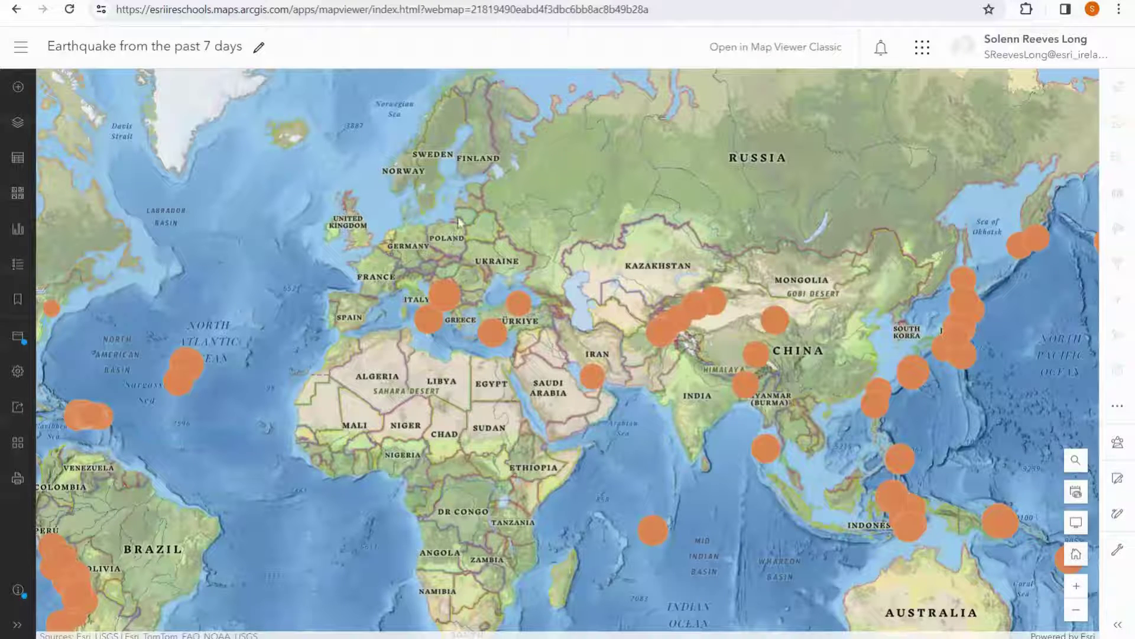
left_click(18, 88)
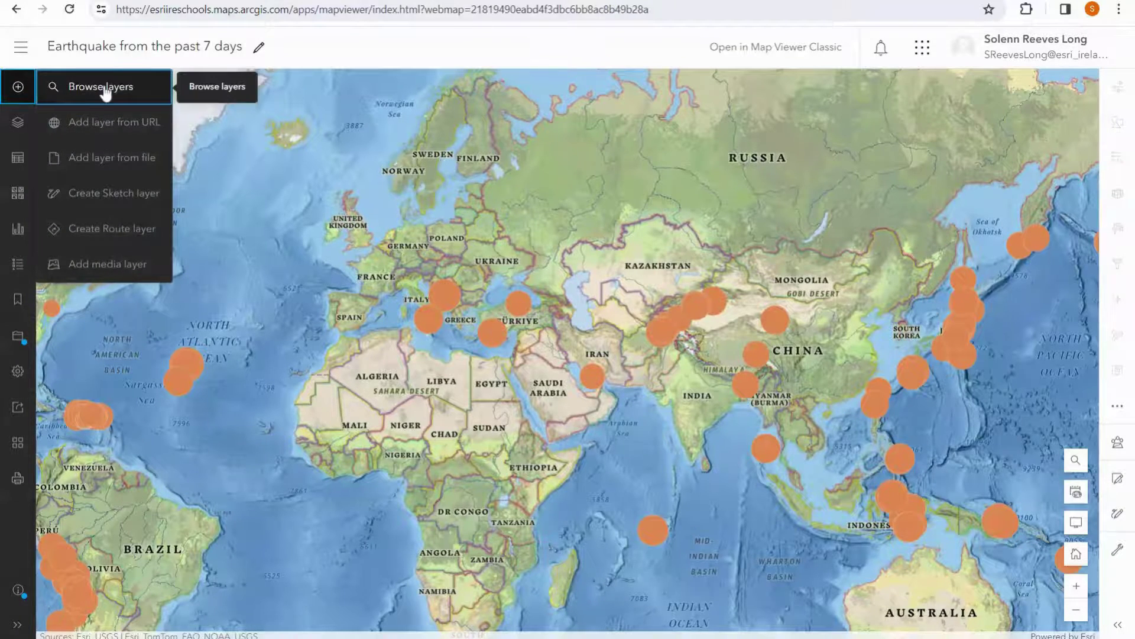
left_click(118, 127)
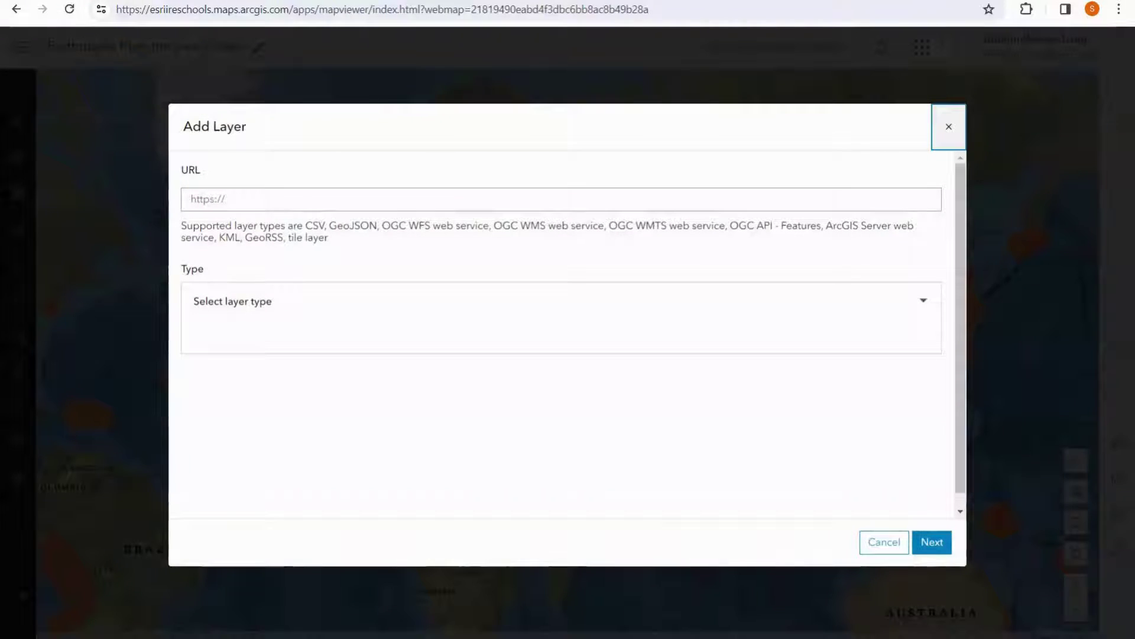
key("ctrl+v")
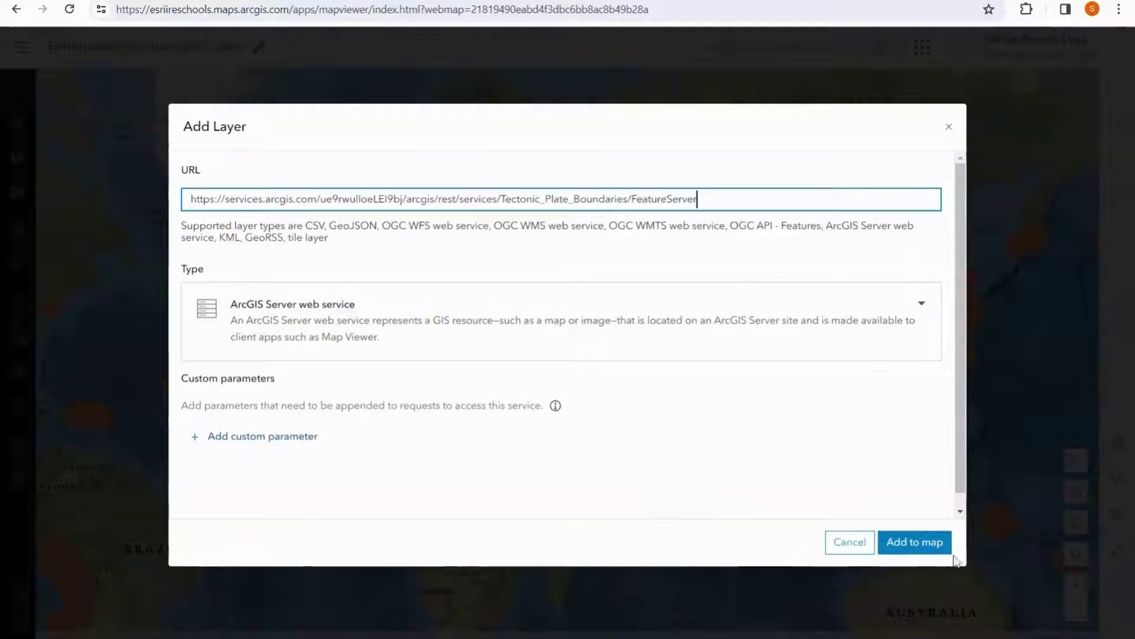
left_click(913, 543)
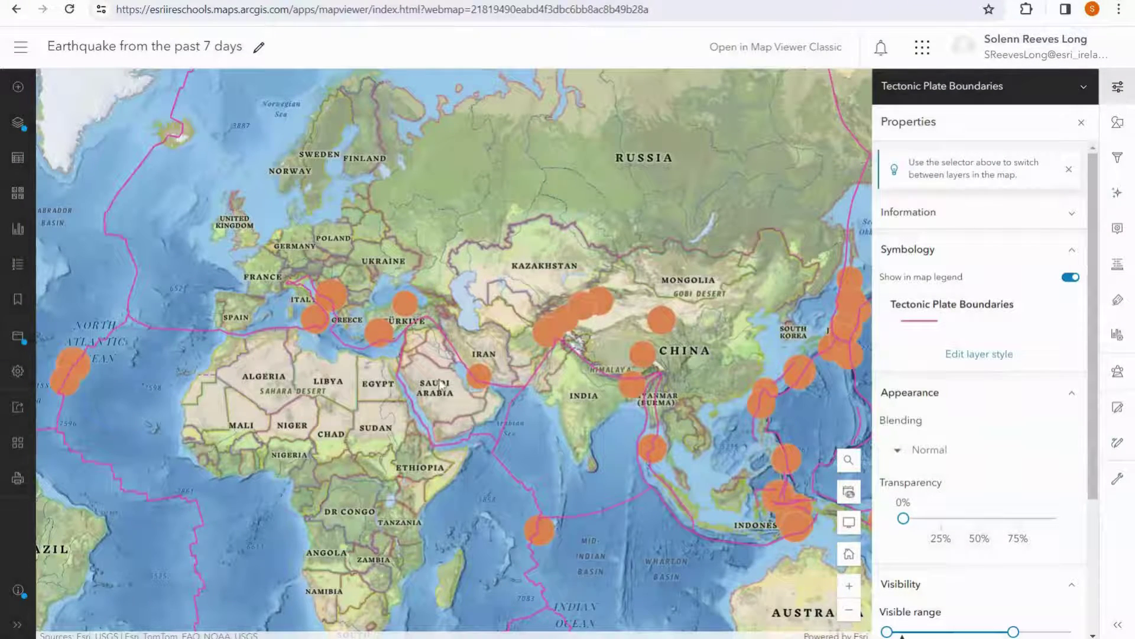
scroll(440, 385, "down", 2)
scroll(465, 385, "up", 2)
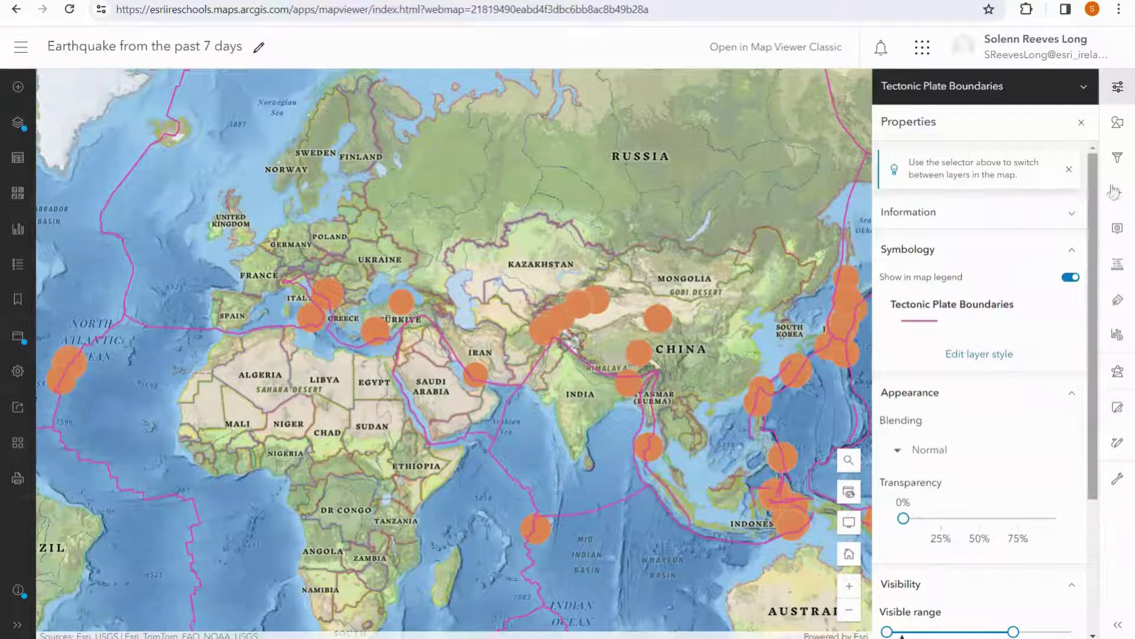
Style the Tectonic Plate Boundaries layer by its TYPE field and finish styling.
left_click(1118, 124)
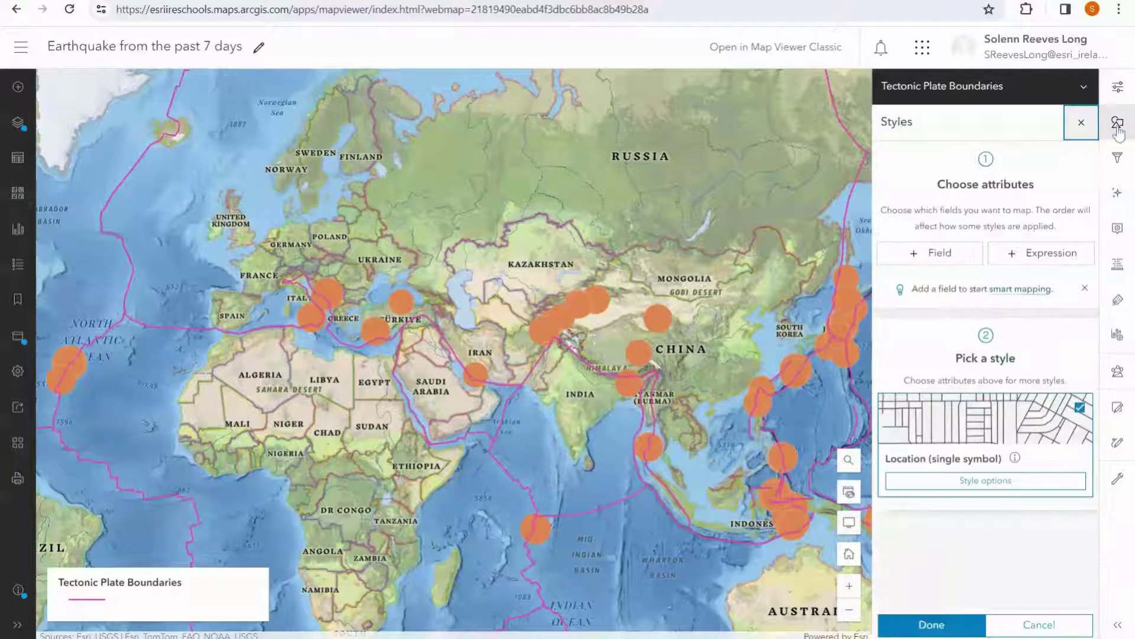
left_click(956, 254)
left_click(880, 314)
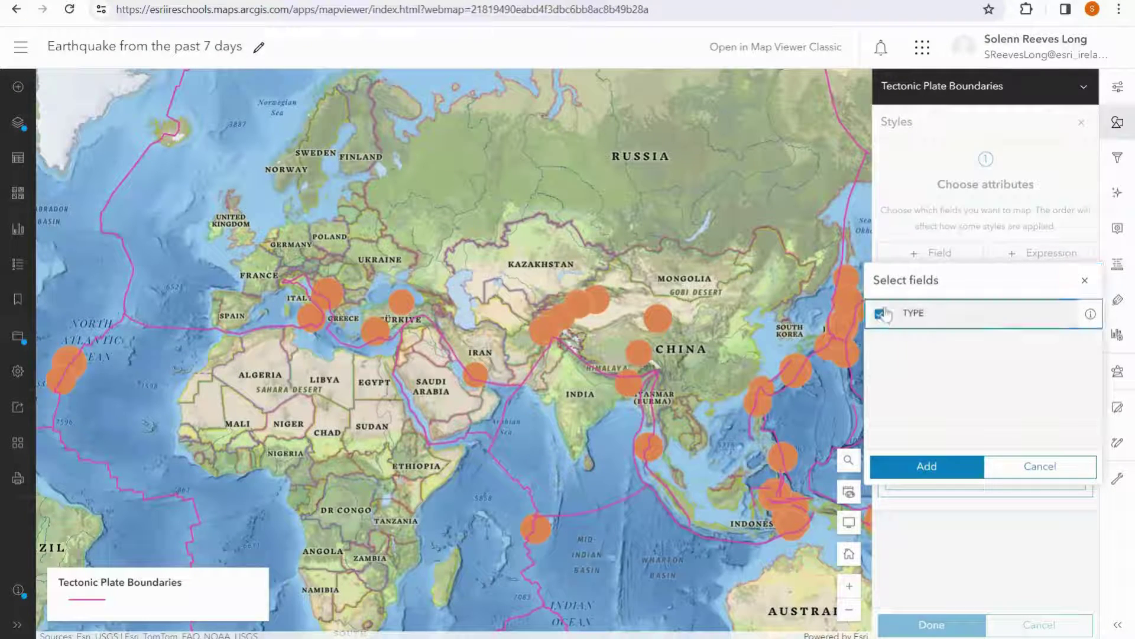
left_click(927, 466)
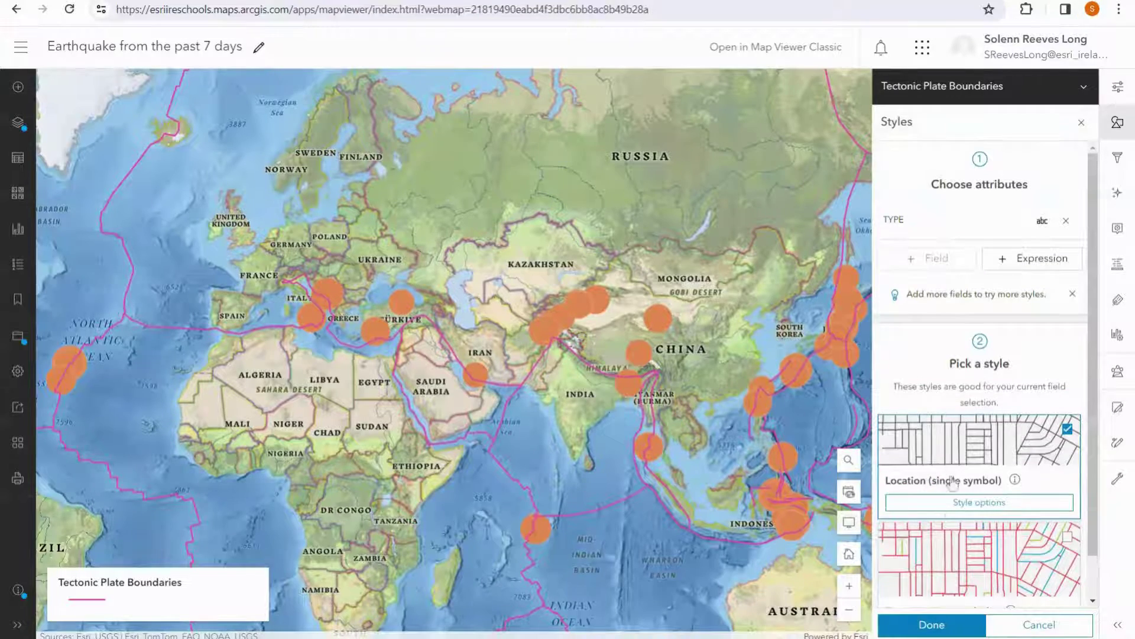
left_click(932, 625)
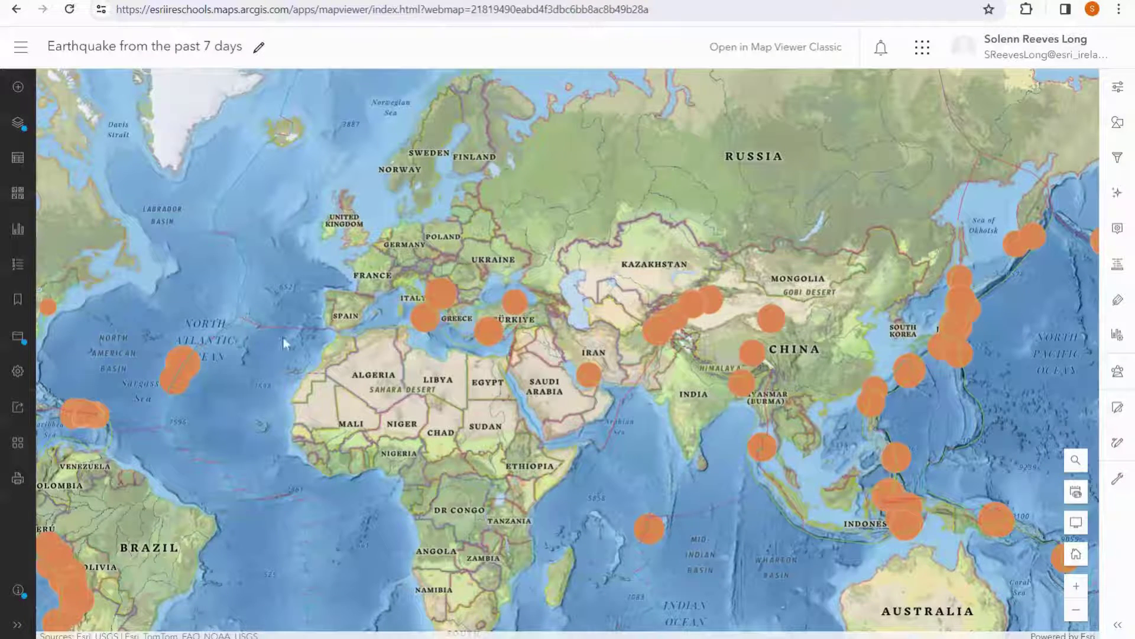
Open the Tectonic Plate Boundaries attribute table and scroll through its TYPE values.
left_click(20, 123)
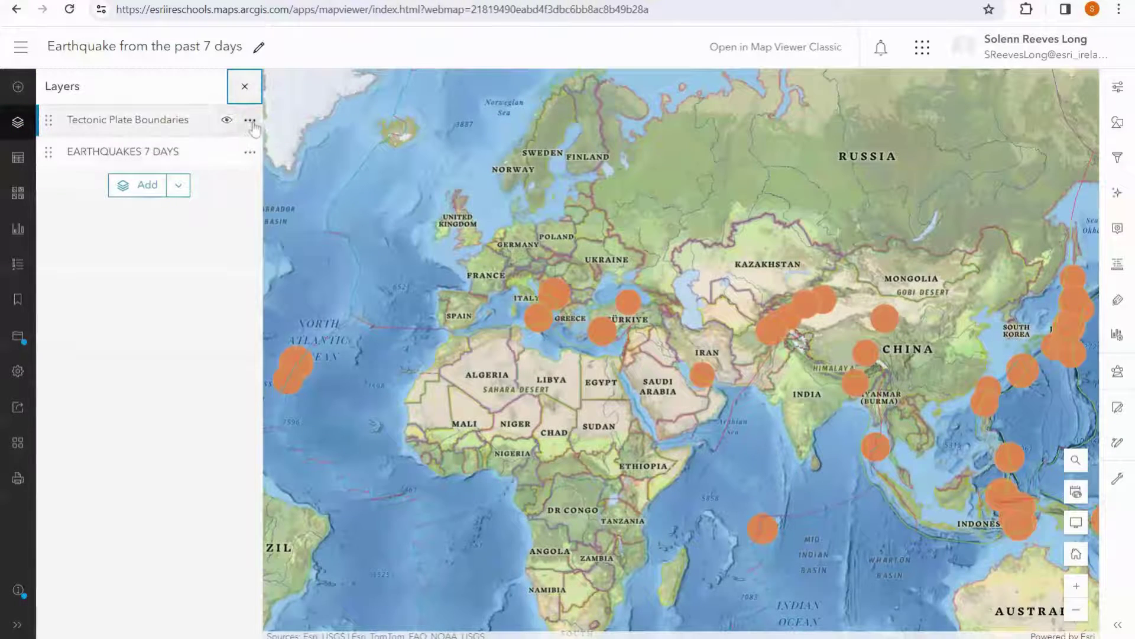
left_click(250, 120)
left_click(213, 193)
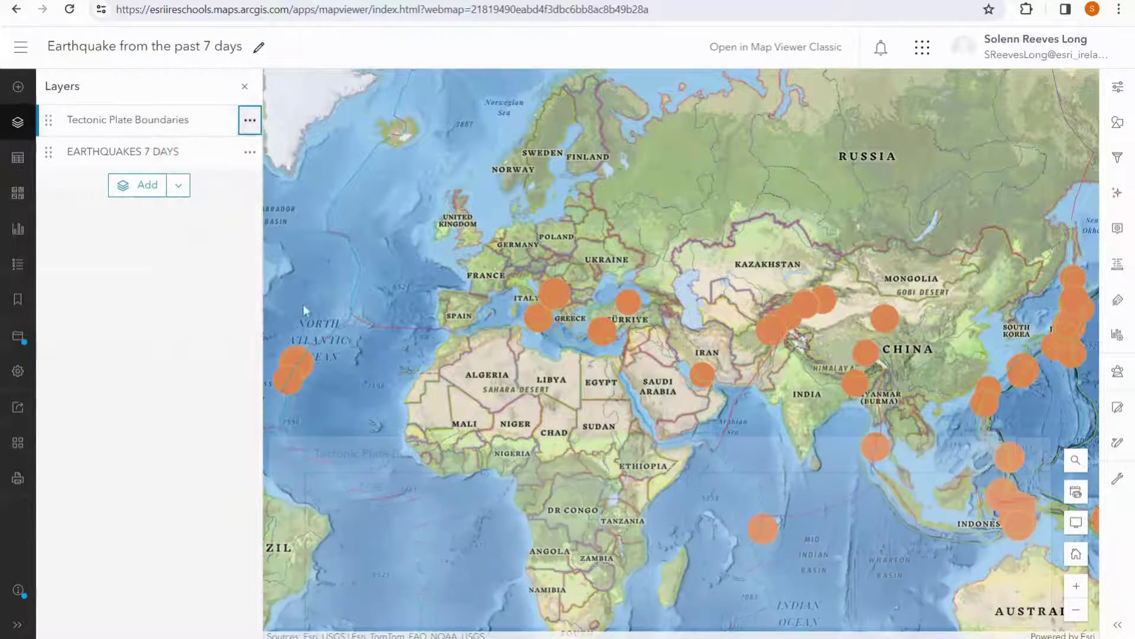
scroll(718, 553, "down", 1)
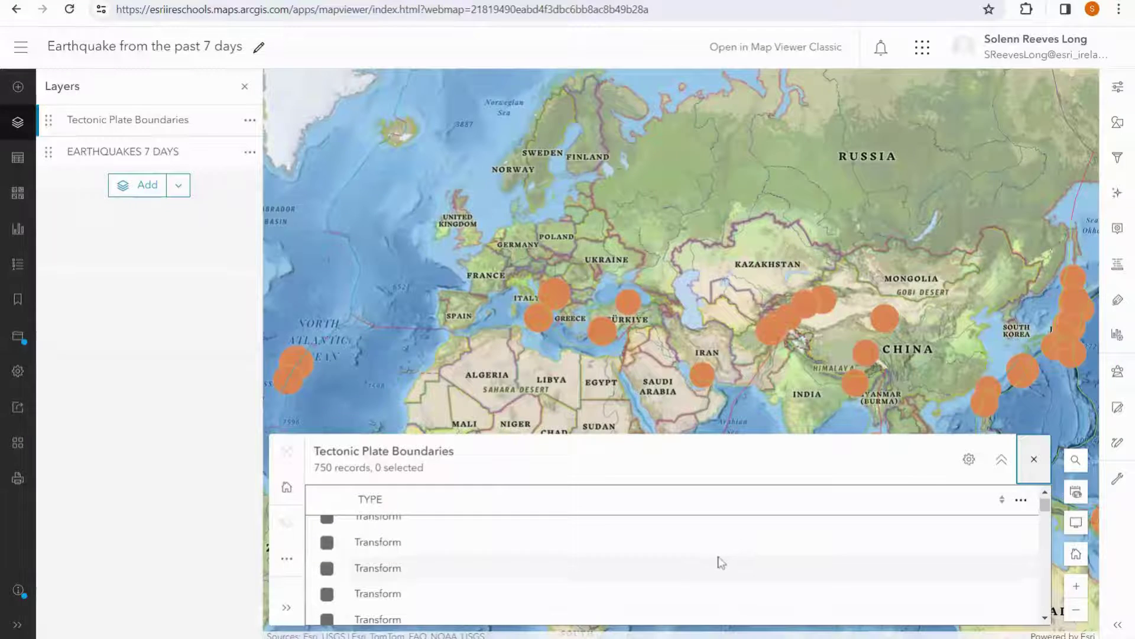
scroll(703, 570, "down", 5)
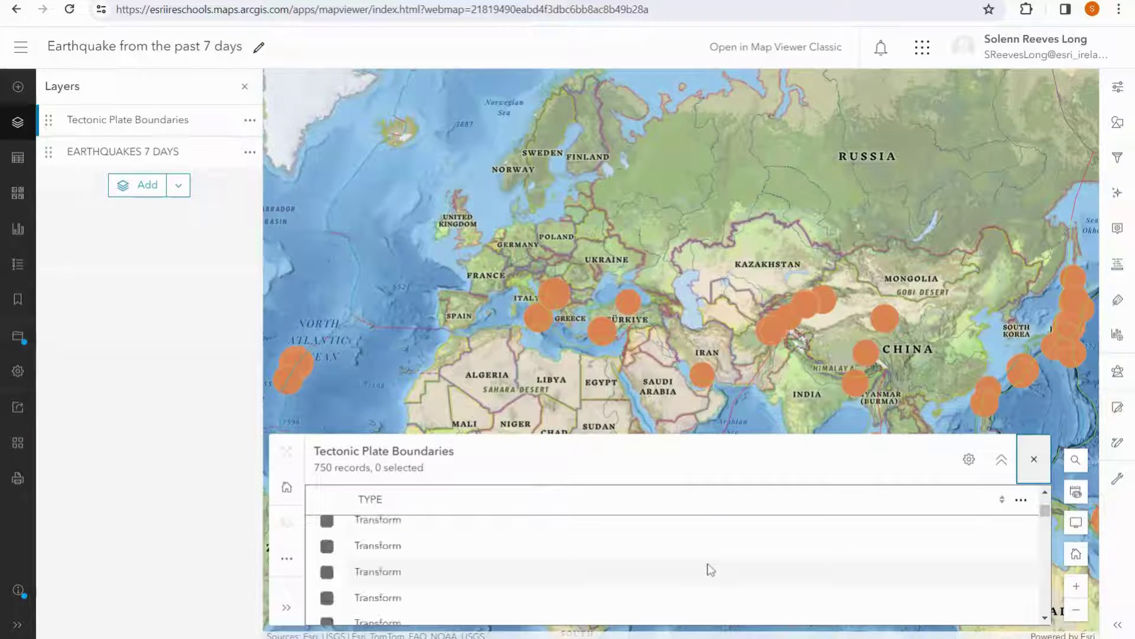
left_click_drag(1045, 515, 1047, 573)
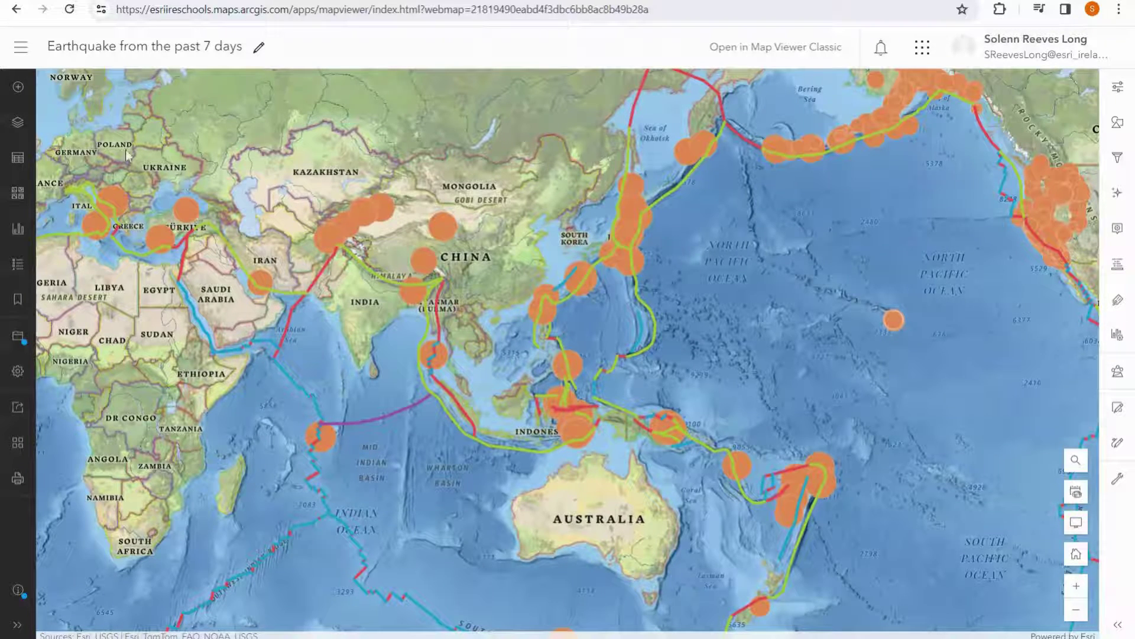
Browse layers from ArcGIS Online and search for Tsunamis.
left_click(19, 89)
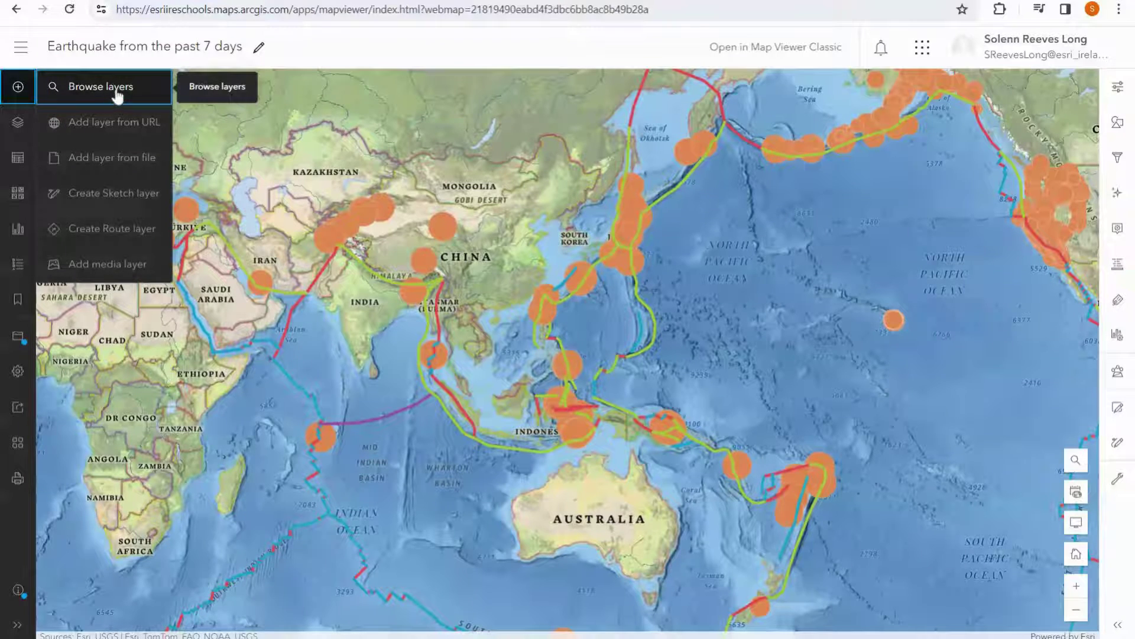
left_click(102, 94)
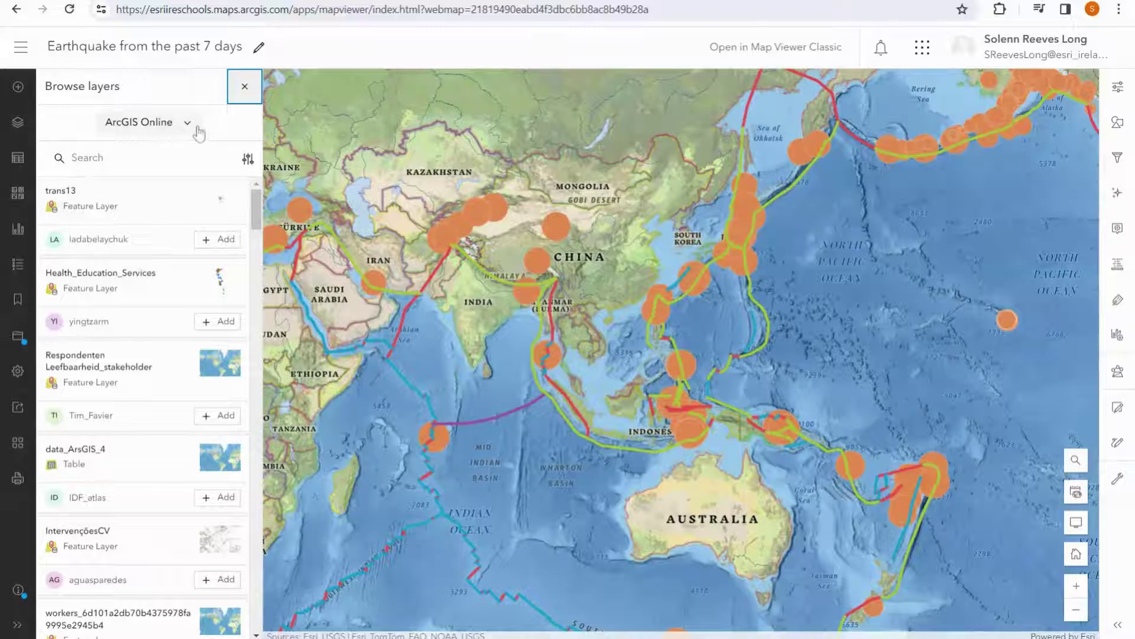
left_click(180, 129)
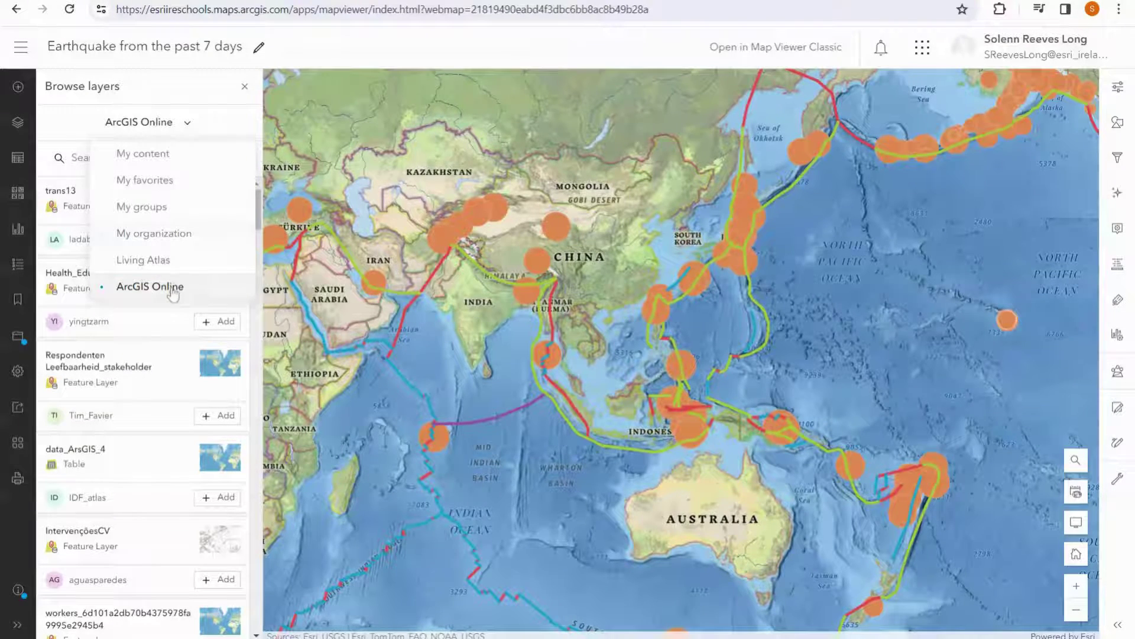
left_click(152, 288)
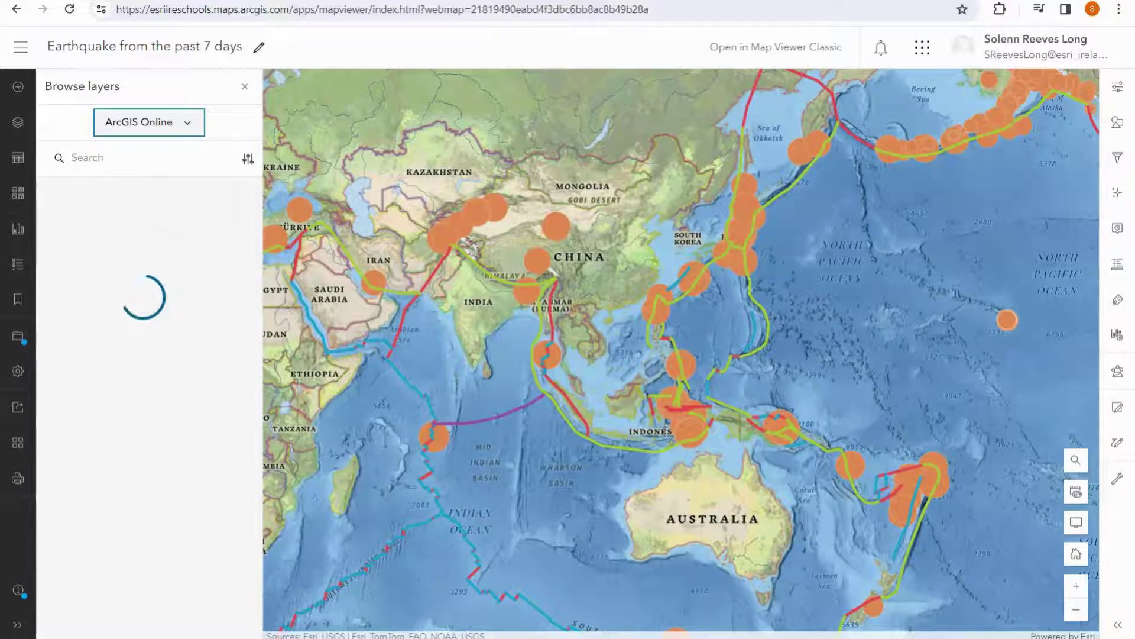
type("Tsu")
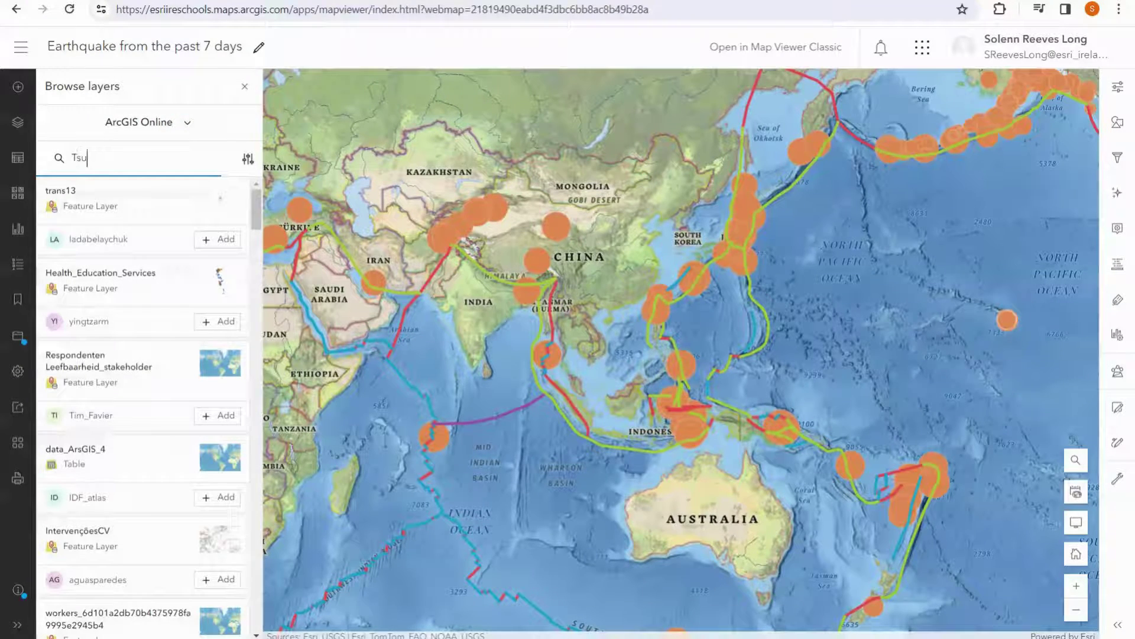
type("namis")
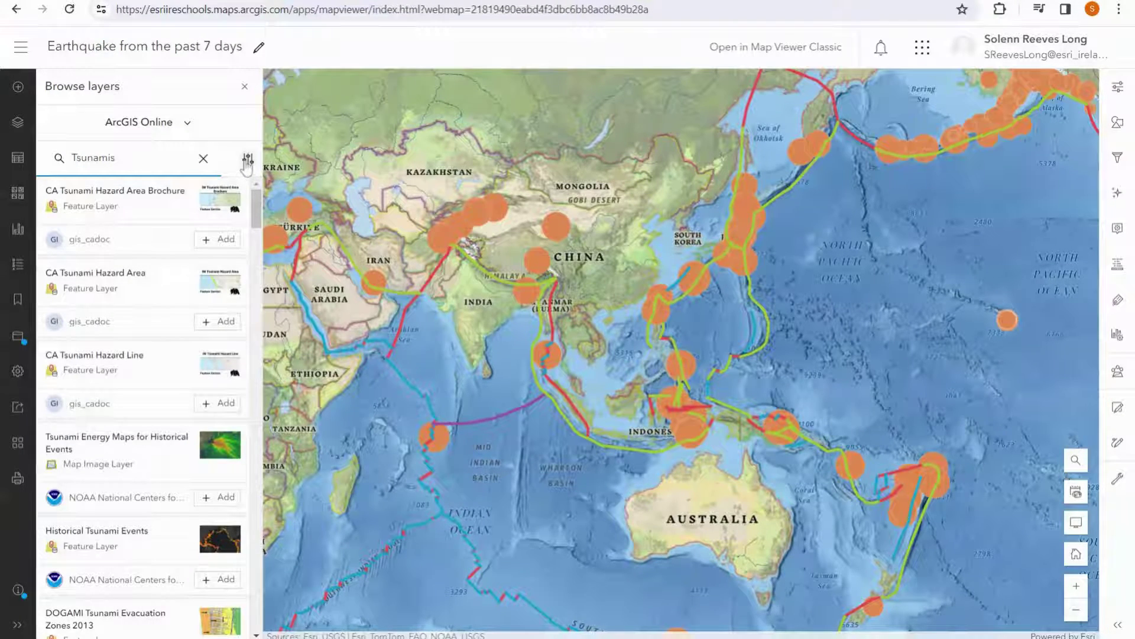
Sort the Tsunamis results by Relevance and close the filter options.
left_click(248, 161)
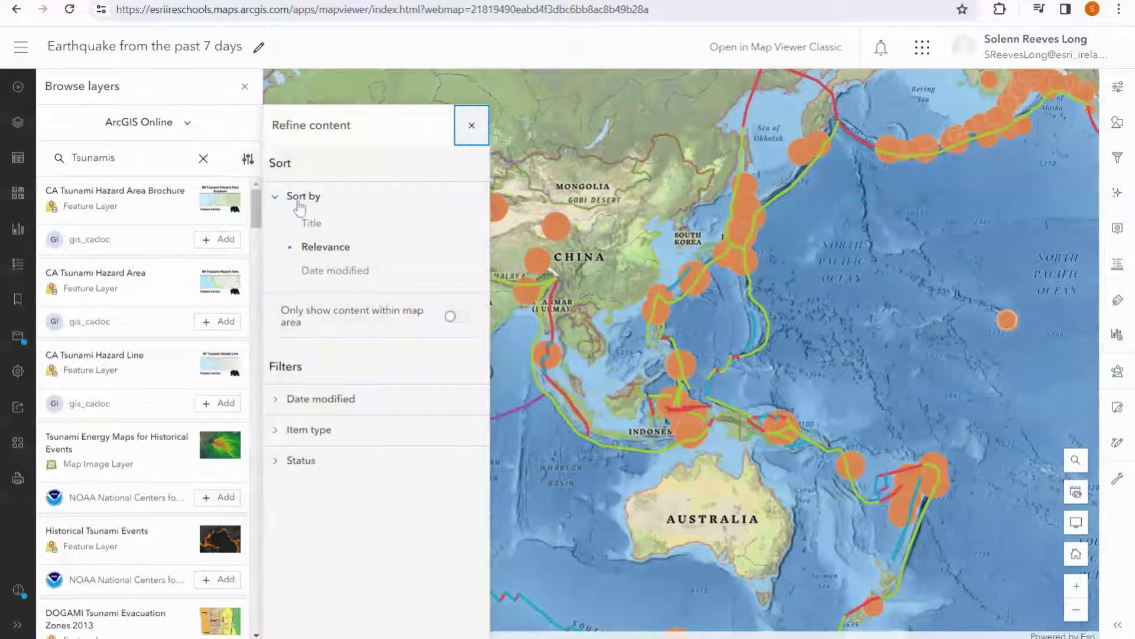
left_click(308, 247)
left_click(471, 126)
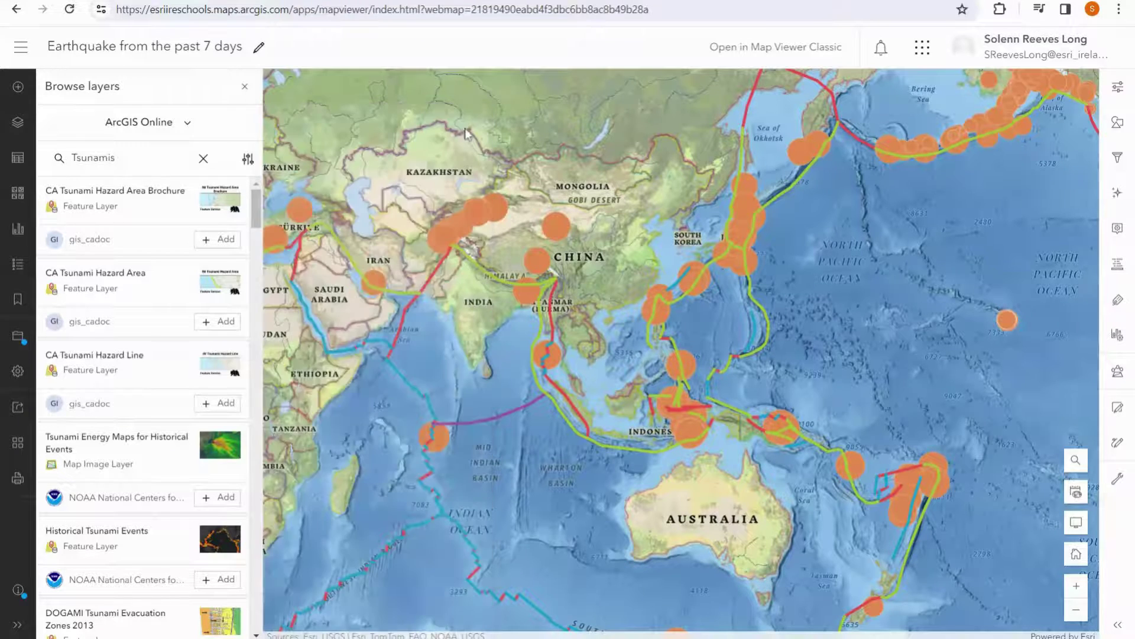
scroll(169, 379, "down", 1)
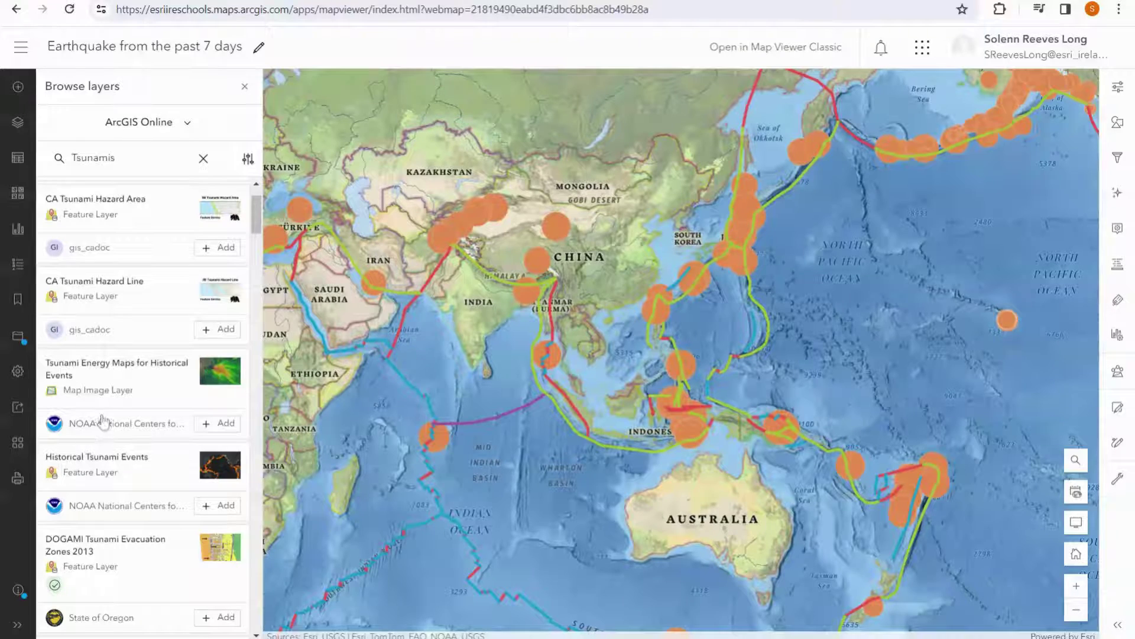
Add Tsunami Energy Maps for Historical Events and turn on its 2011/03/11 Tohoku, Japan sublayer.
left_click(213, 428)
left_click(155, 384)
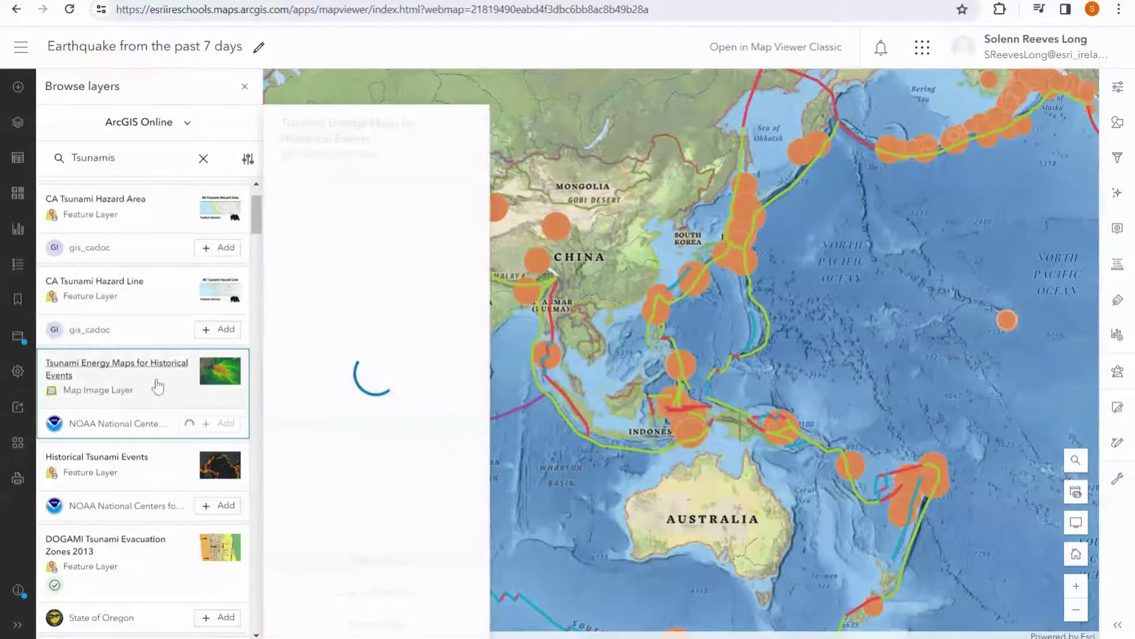
scroll(408, 355, "down", 1)
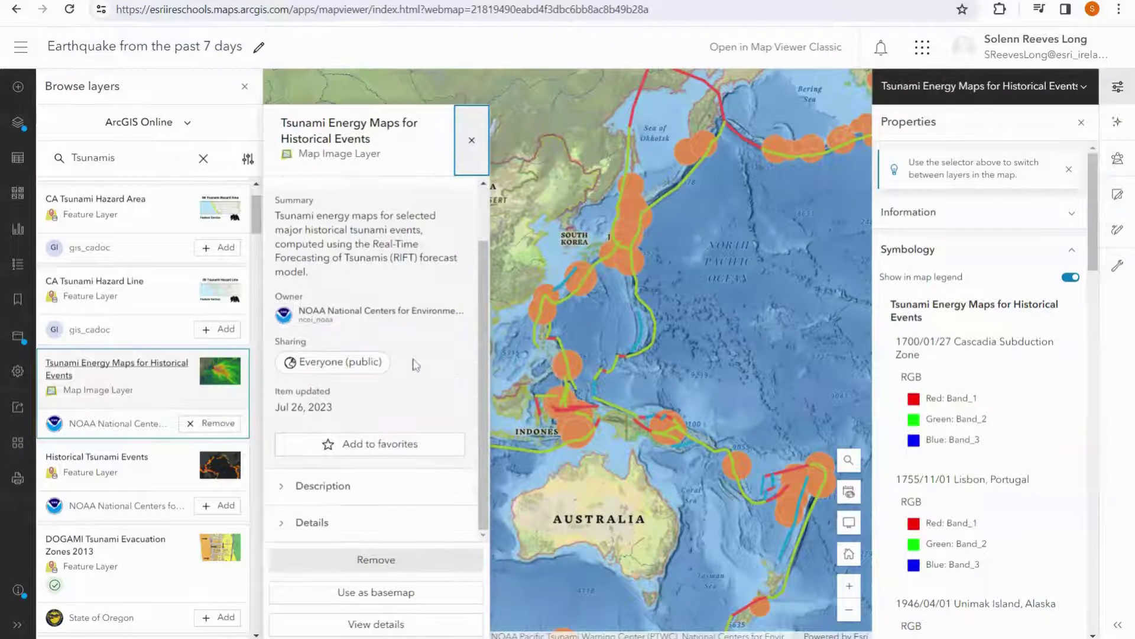
scroll(420, 360, "up", 1)
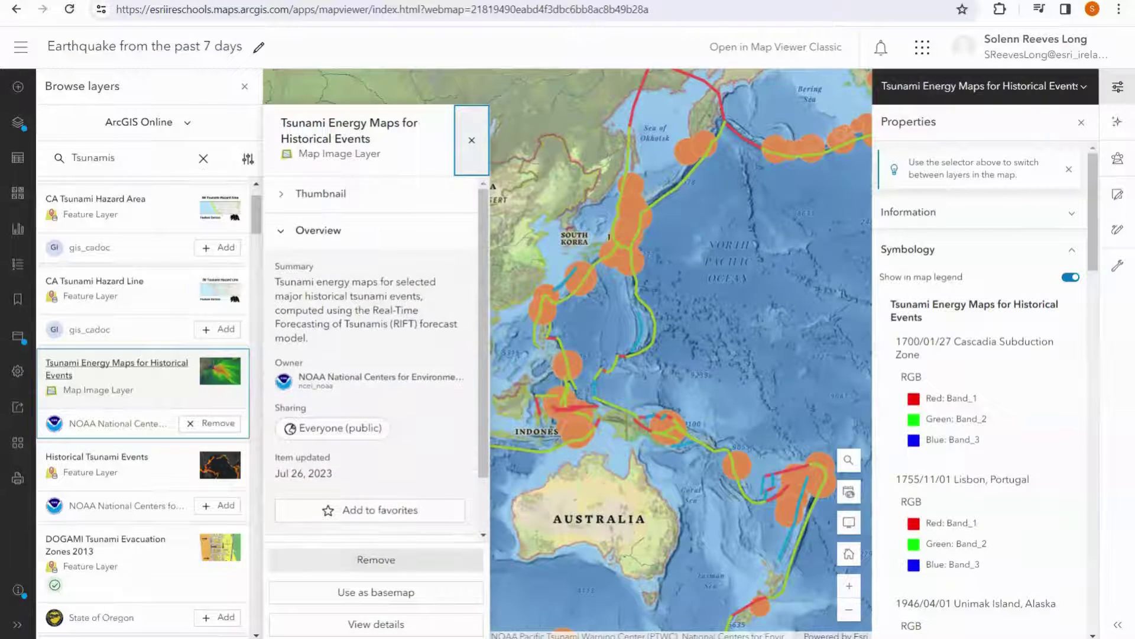
left_click(473, 145)
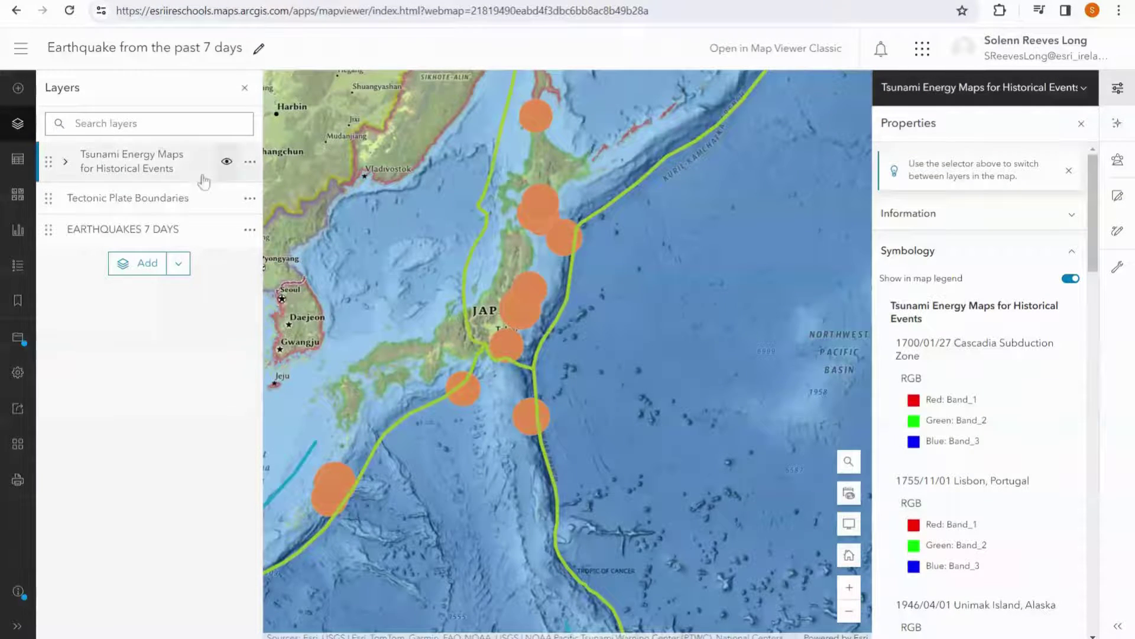
left_click(67, 163)
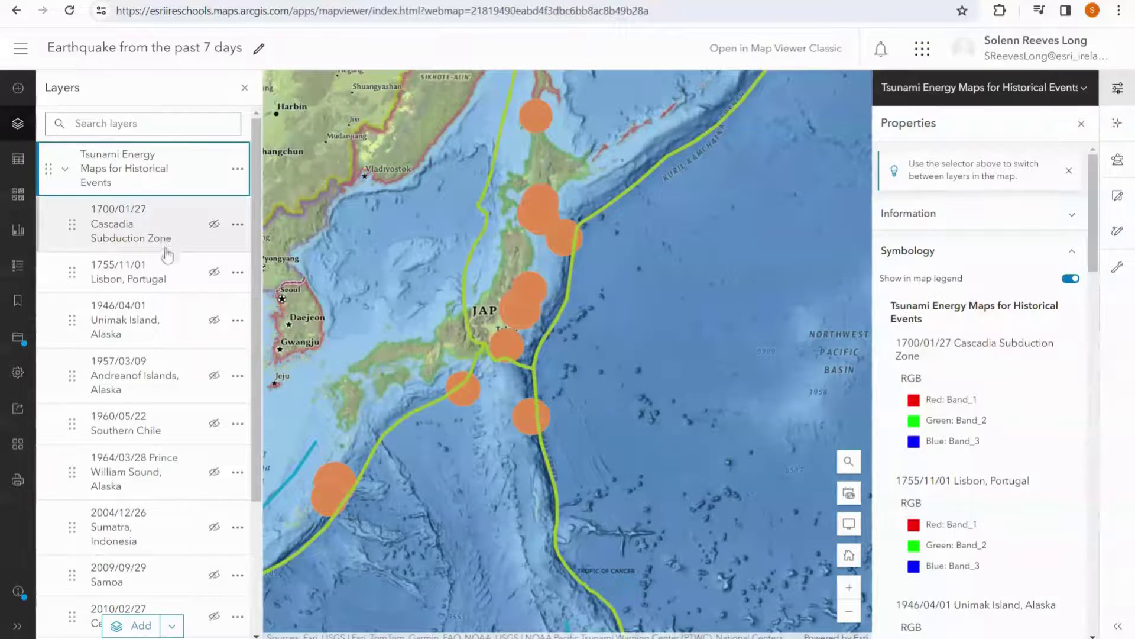
scroll(165, 254, "down", 5)
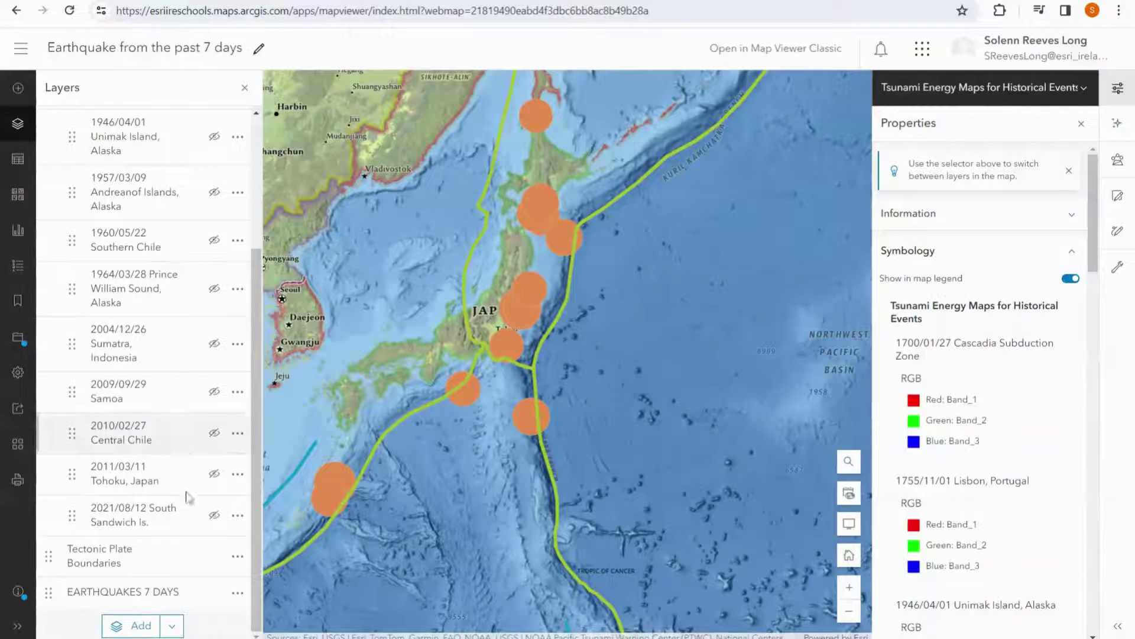
left_click(213, 476)
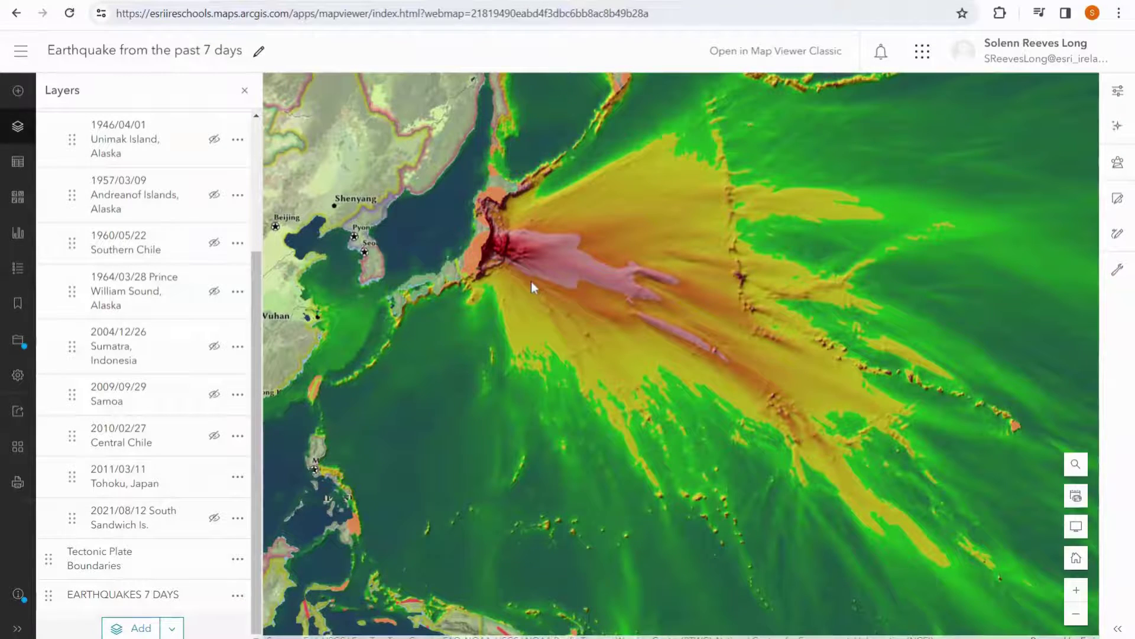
Zoom out over Japan to see the Tohoku tsunami energy spread.
scroll(531, 282, "down", 2)
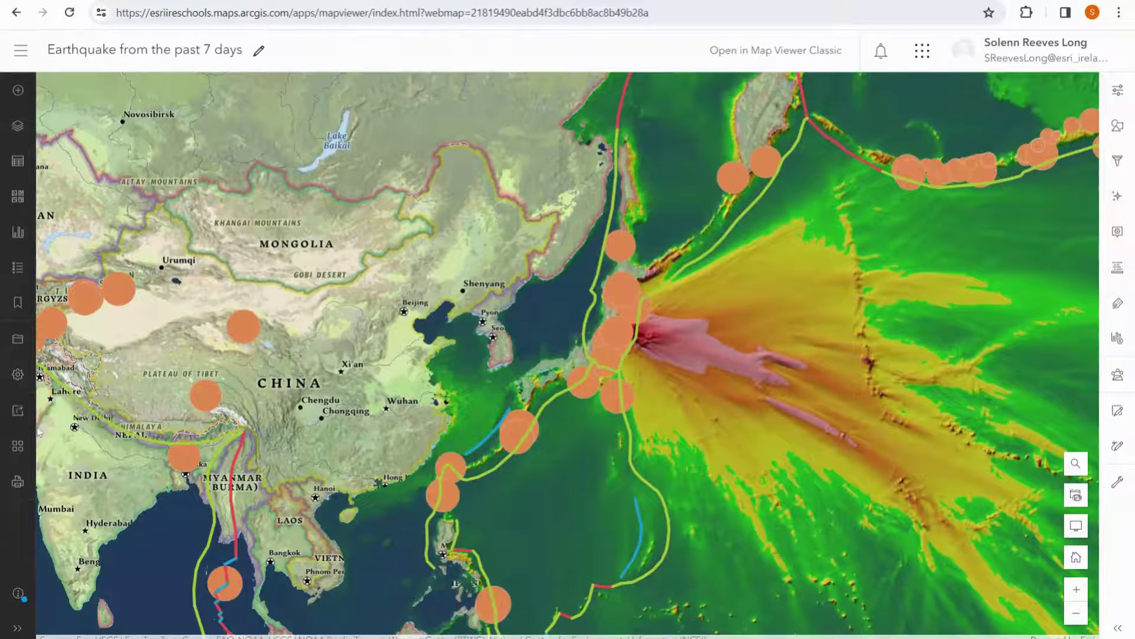
Set the map's sharing level to Organization and save.
left_click(17, 414)
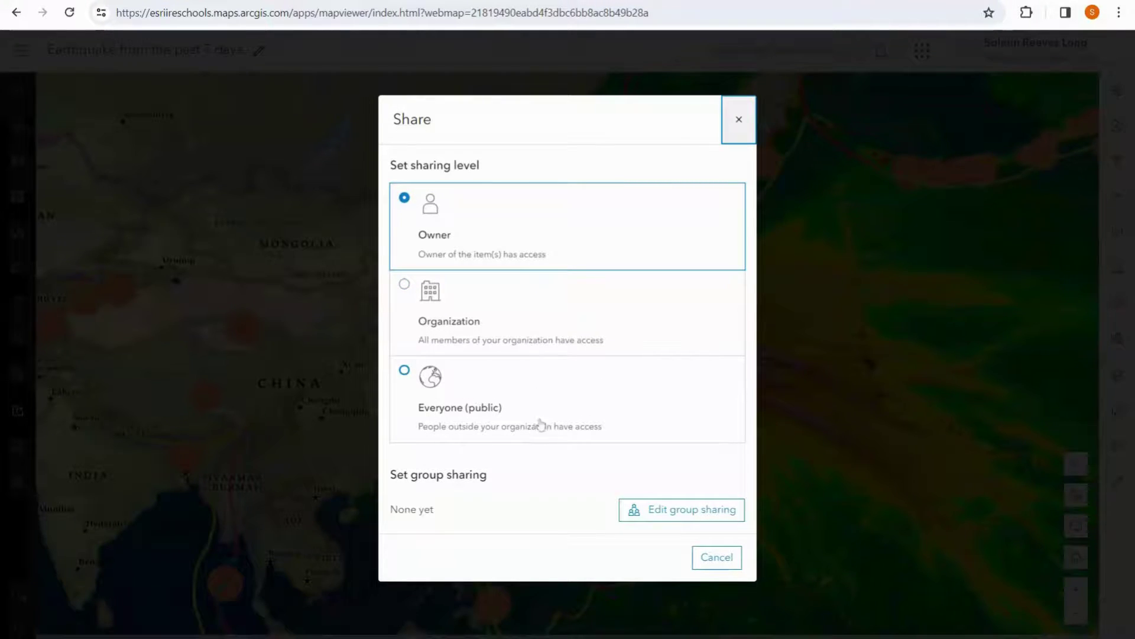
left_click(472, 318)
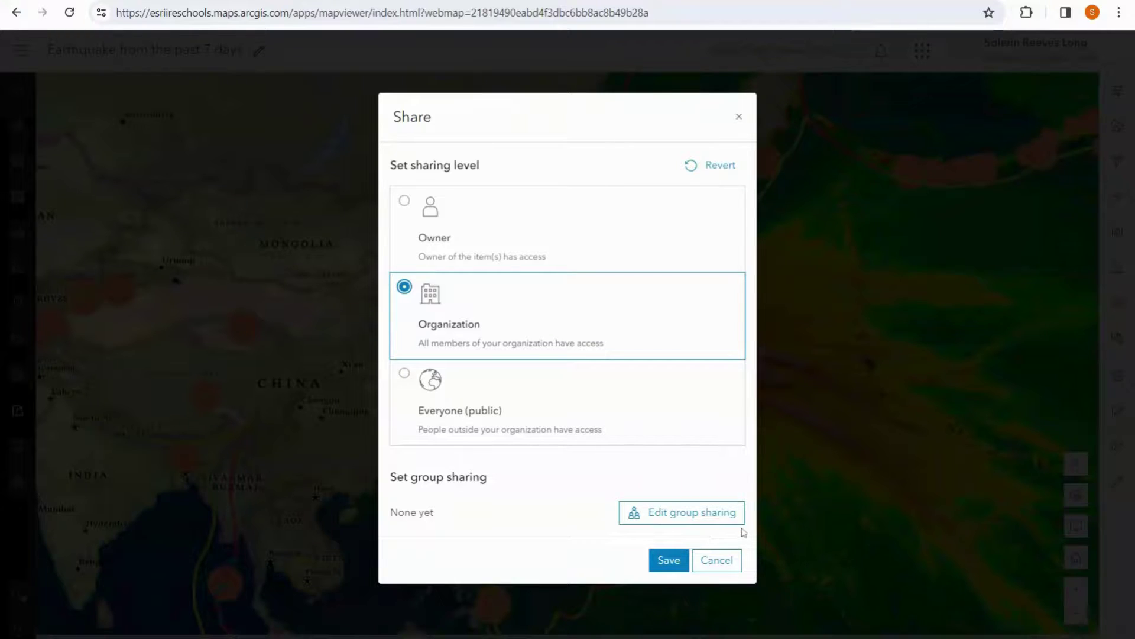
left_click(672, 559)
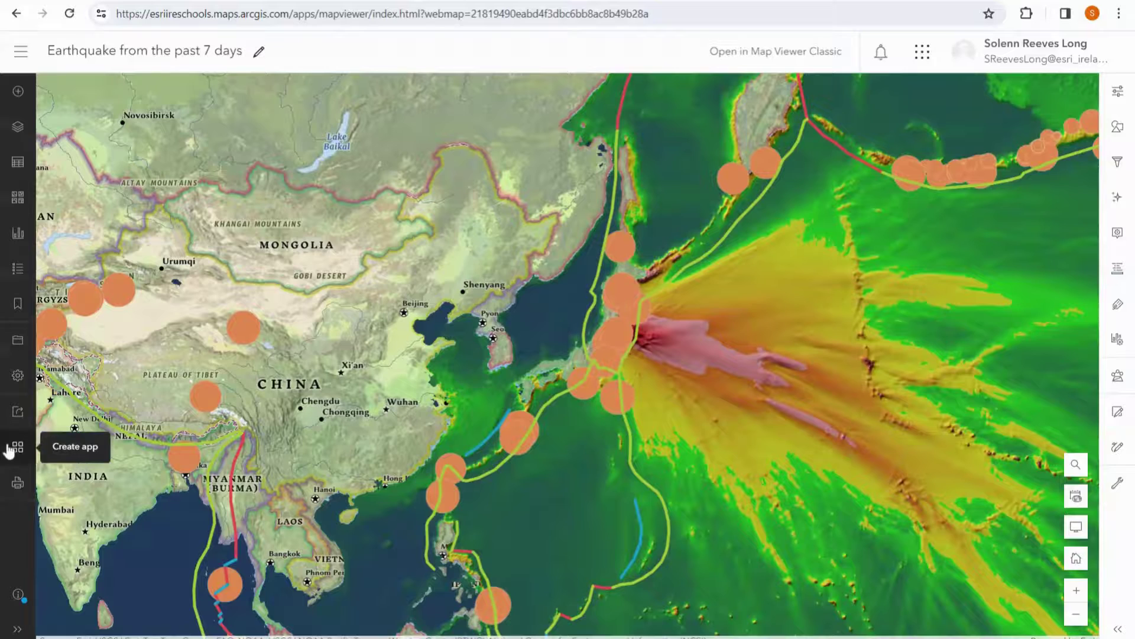
left_click(18, 460)
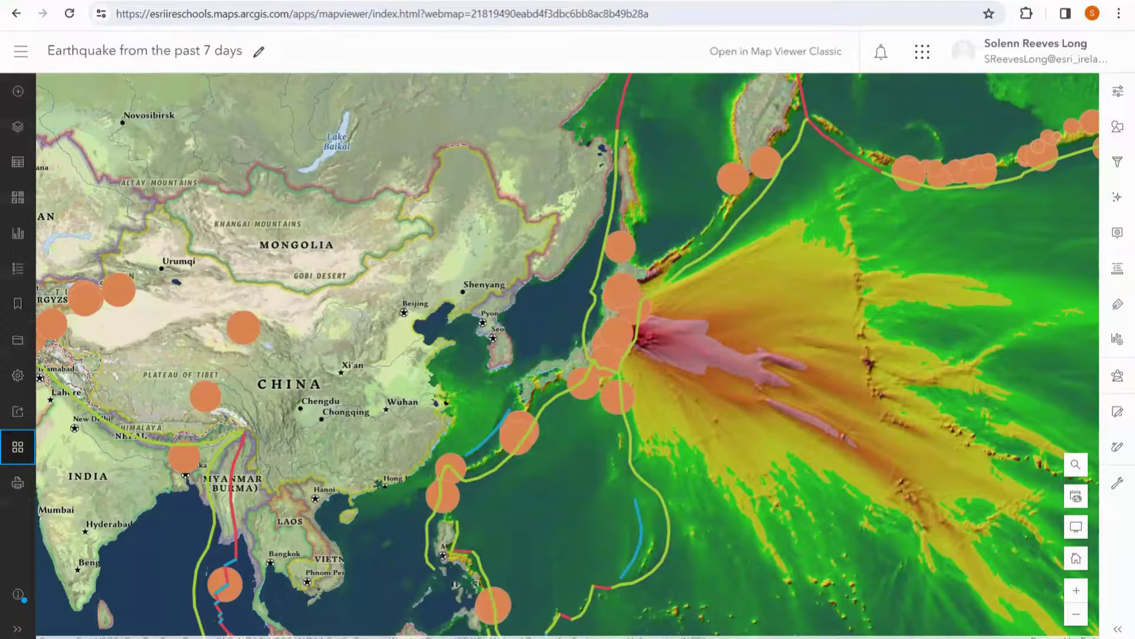
left_click(573, 275)
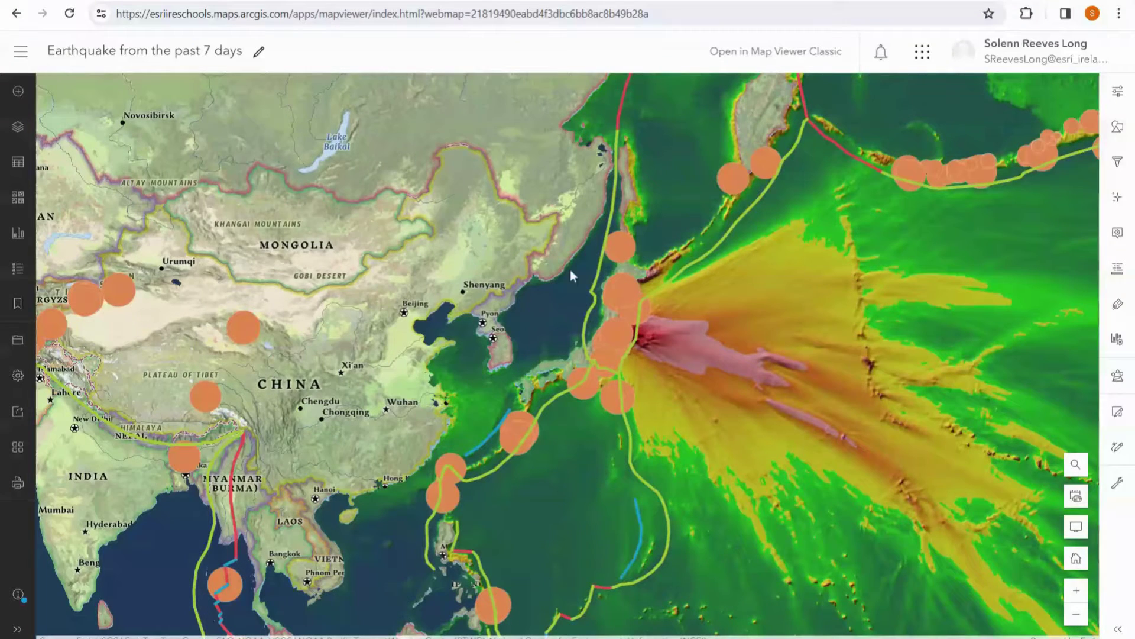